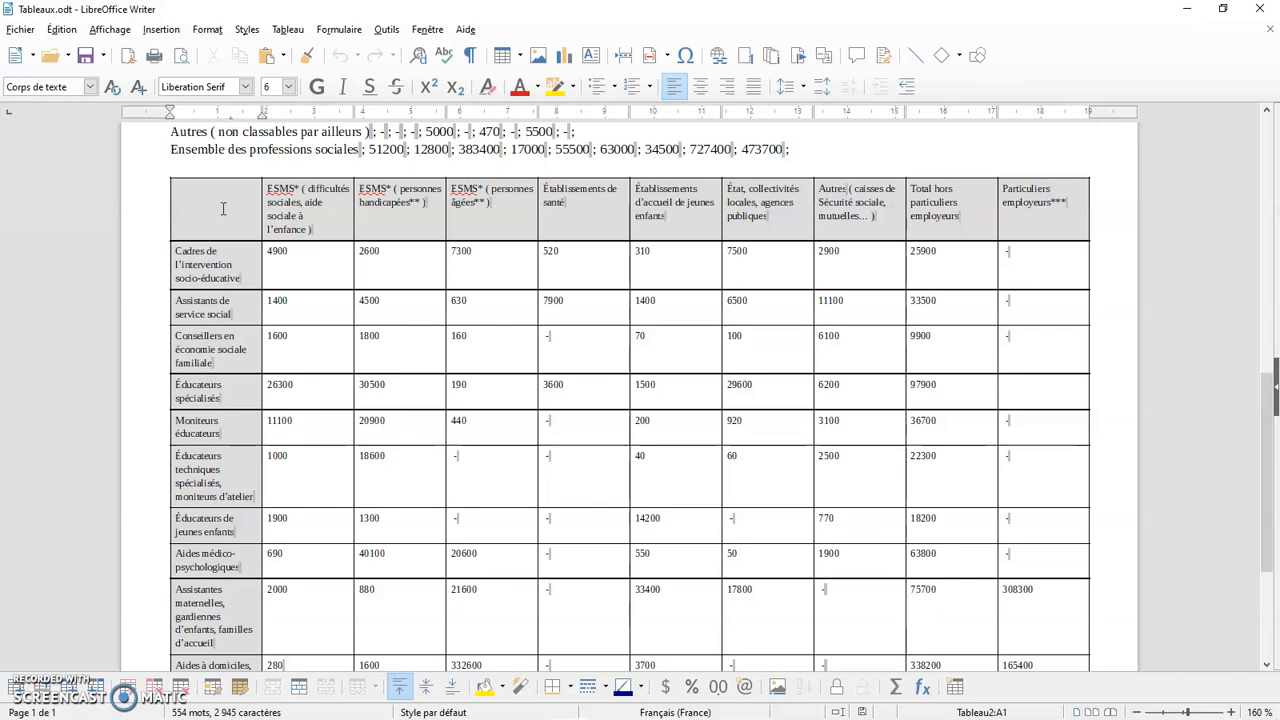
{"action": "left_click", "coordinate": [223, 208]}
{"action": "left_click", "coordinate": [287, 29]}
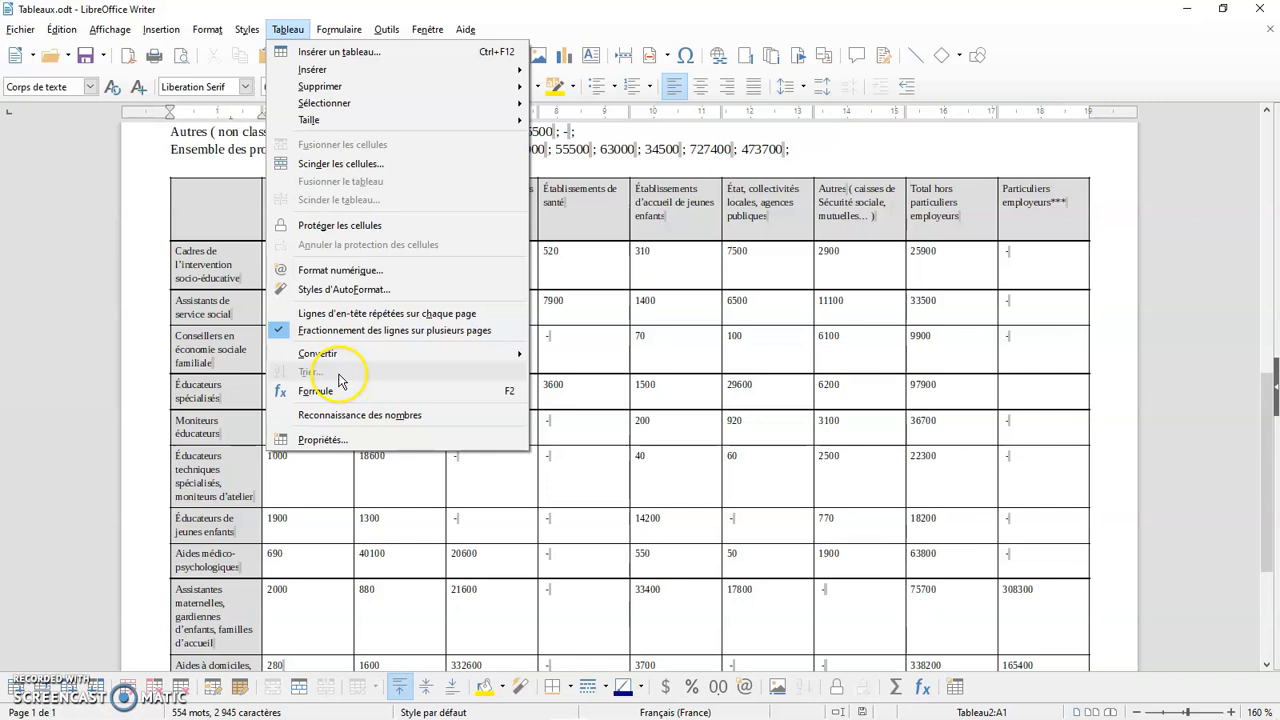
{"action": "left_click", "coordinate": [1120, 429]}
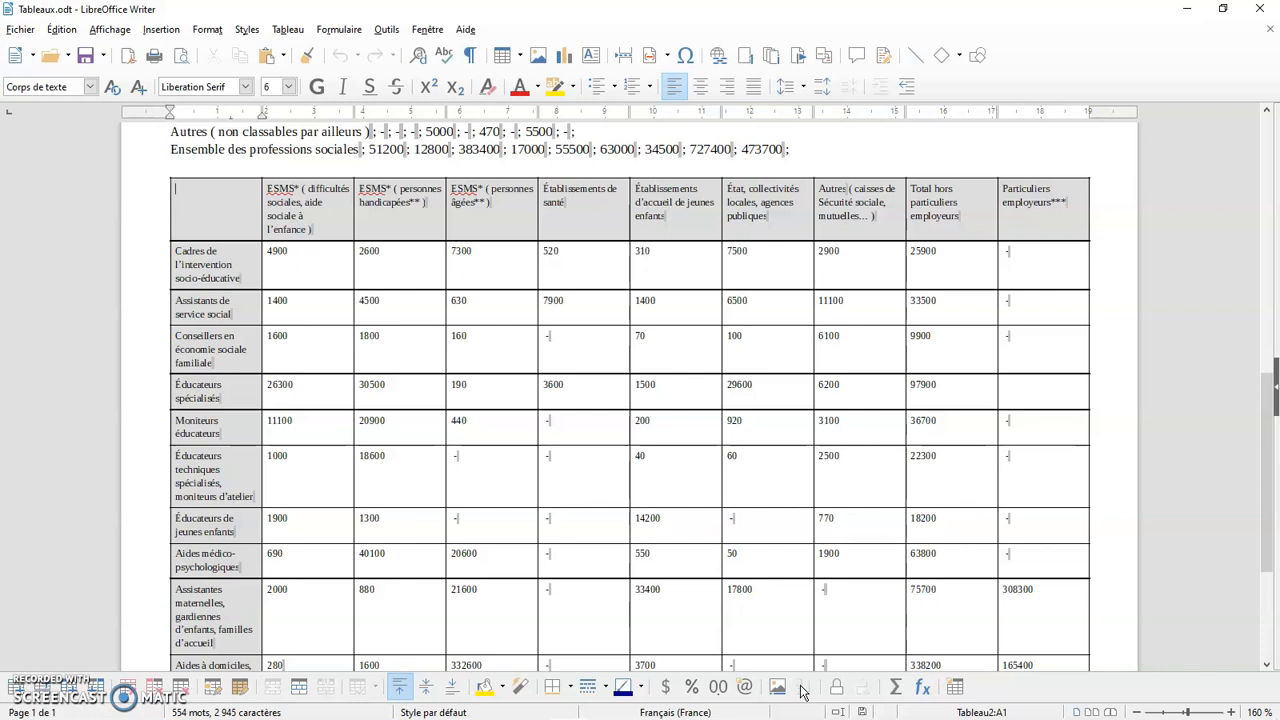
Select the profession names in the table's first column, from "Cadres de l'intervention socio-éducative" to "Ensemble des professions sociales"
{"action": "scroll", "coordinate": [900, 450], "scroll_direction": "down", "scroll_amount": 1}
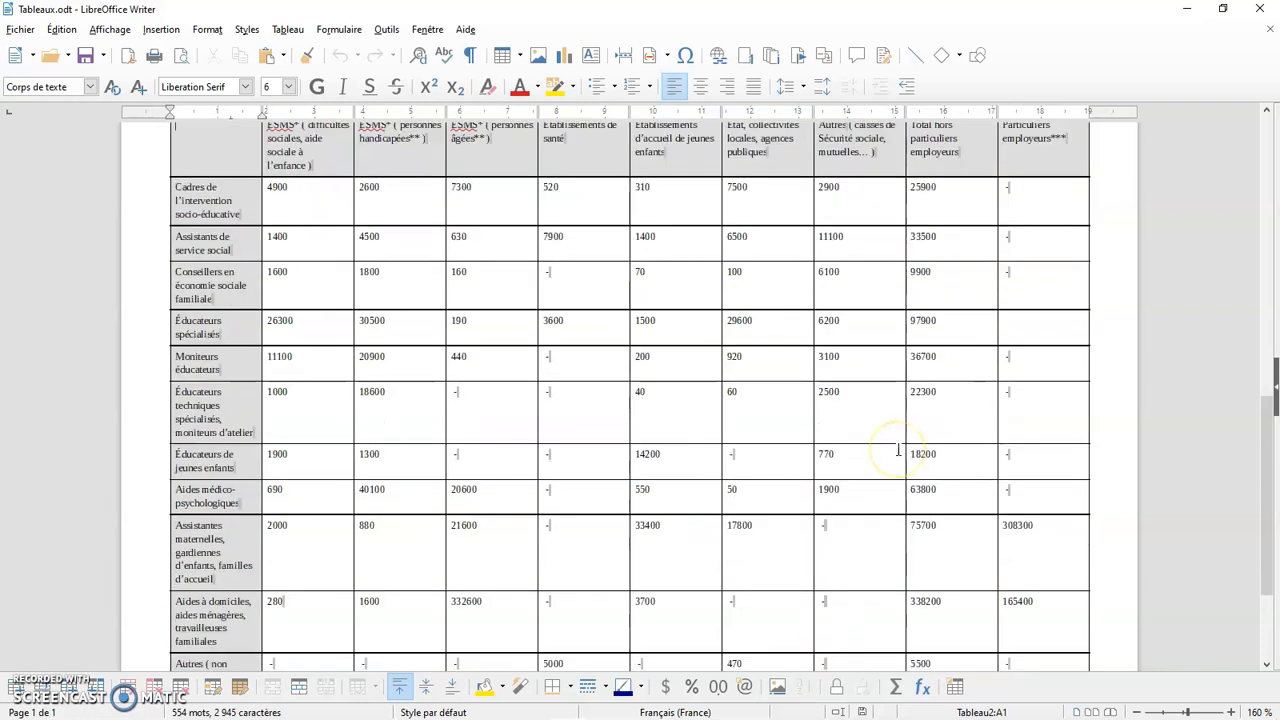
{"action": "scroll", "coordinate": [898, 450], "scroll_direction": "down", "scroll_amount": 1}
{"action": "scroll", "coordinate": [850, 430], "scroll_direction": "up", "scroll_amount": 1}
{"action": "left_click", "coordinate": [222, 202]}
{"action": "left_click_drag", "start_coordinate": [222, 202], "coordinate": [217, 580]}
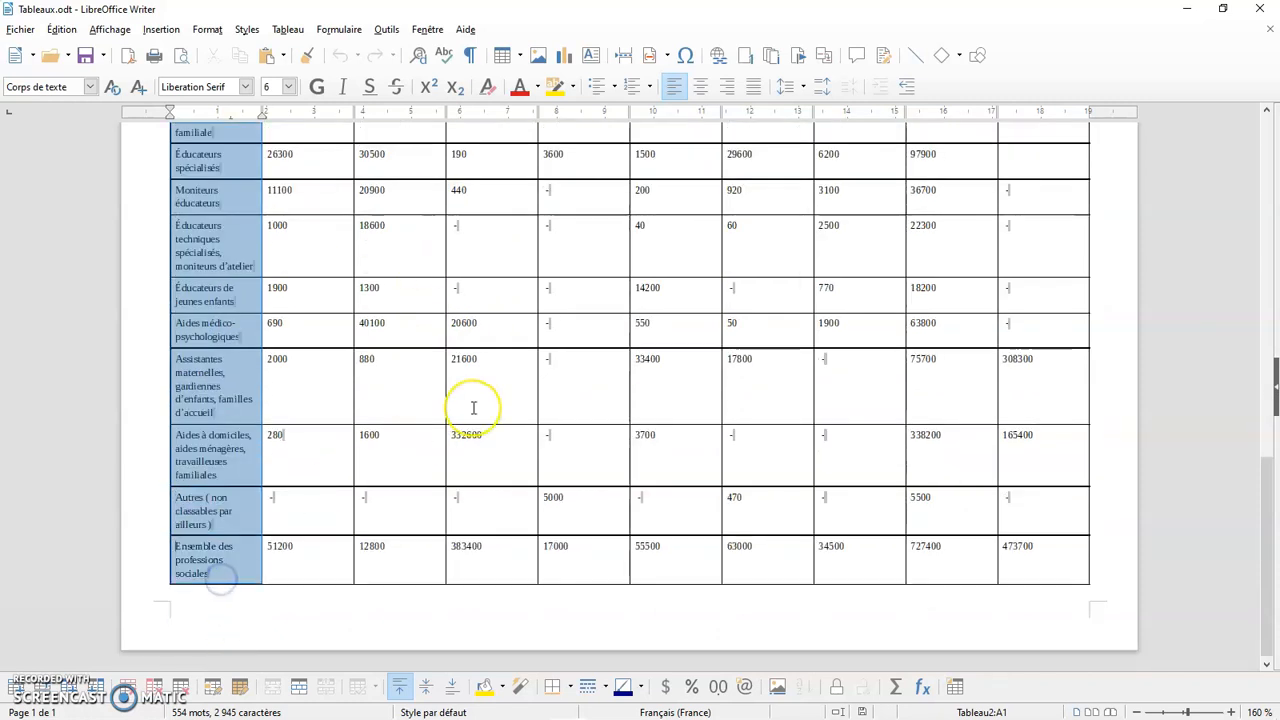
{"action": "scroll", "coordinate": [474, 408], "scroll_direction": "up", "scroll_amount": 3}
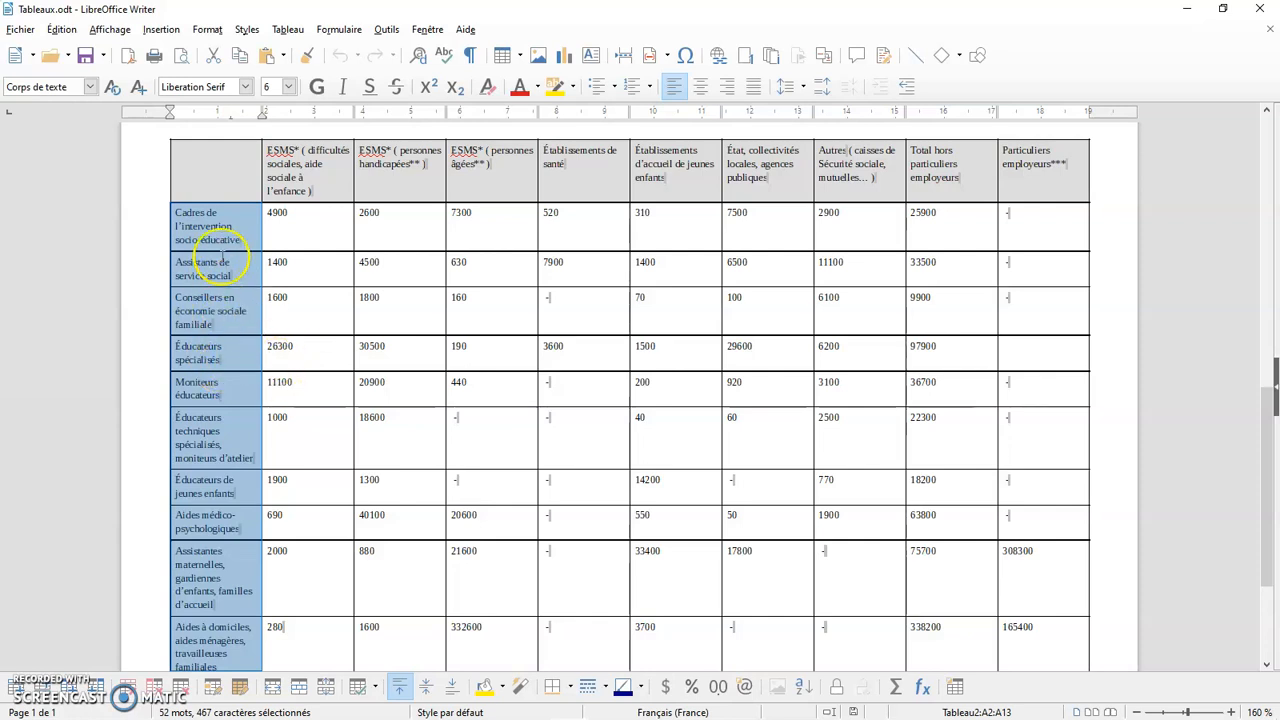
{"action": "scroll", "coordinate": [240, 520], "scroll_direction": "down", "scroll_amount": 3}
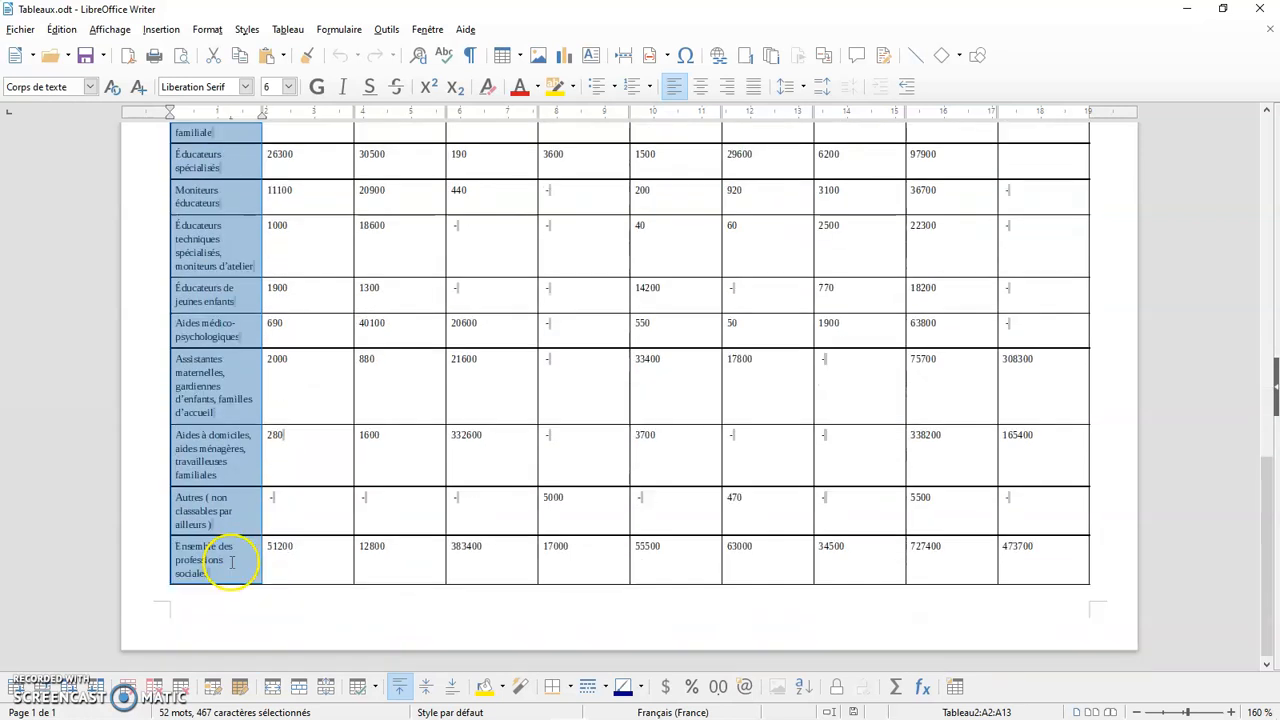
{"action": "scroll", "coordinate": [234, 520], "scroll_direction": "up", "scroll_amount": 5}
{"action": "scroll", "coordinate": [238, 492], "scroll_direction": "down", "scroll_amount": 2}
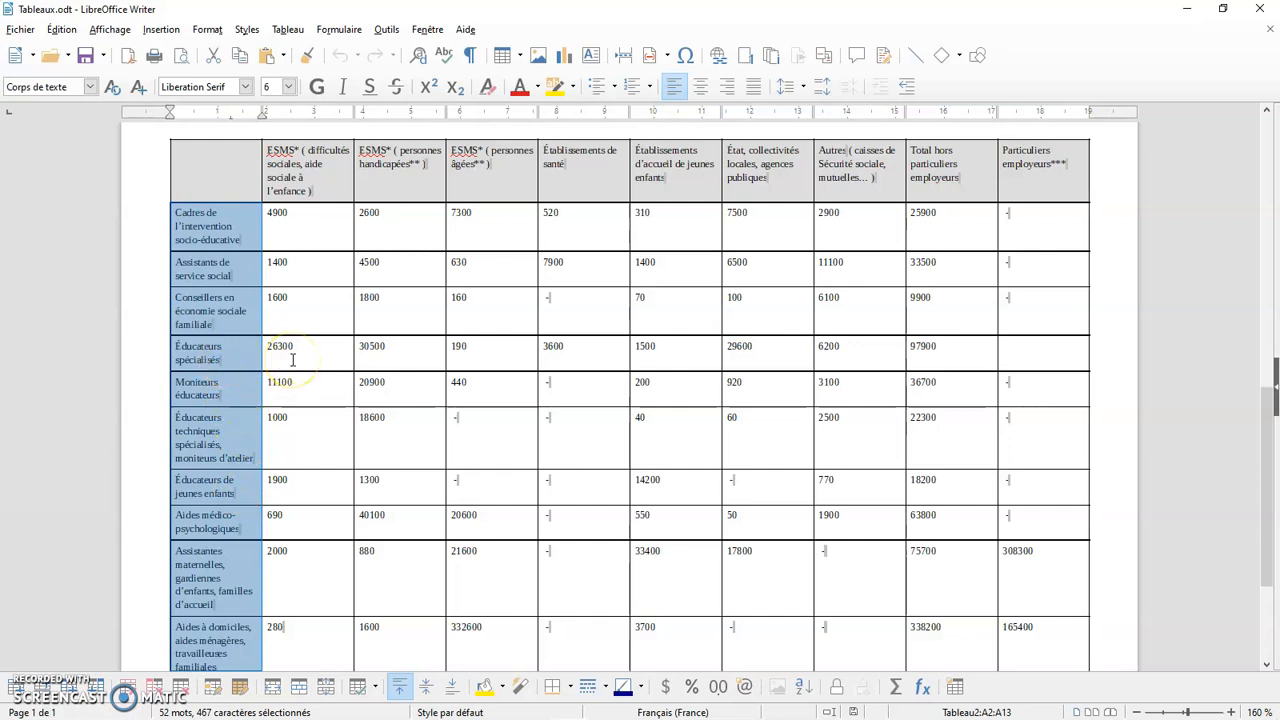
Sort the selected profession cells by rows on column 1, with the Alphanumérique key type in ascending order (Croissant)
{"action": "left_click", "coordinate": [288, 29]}
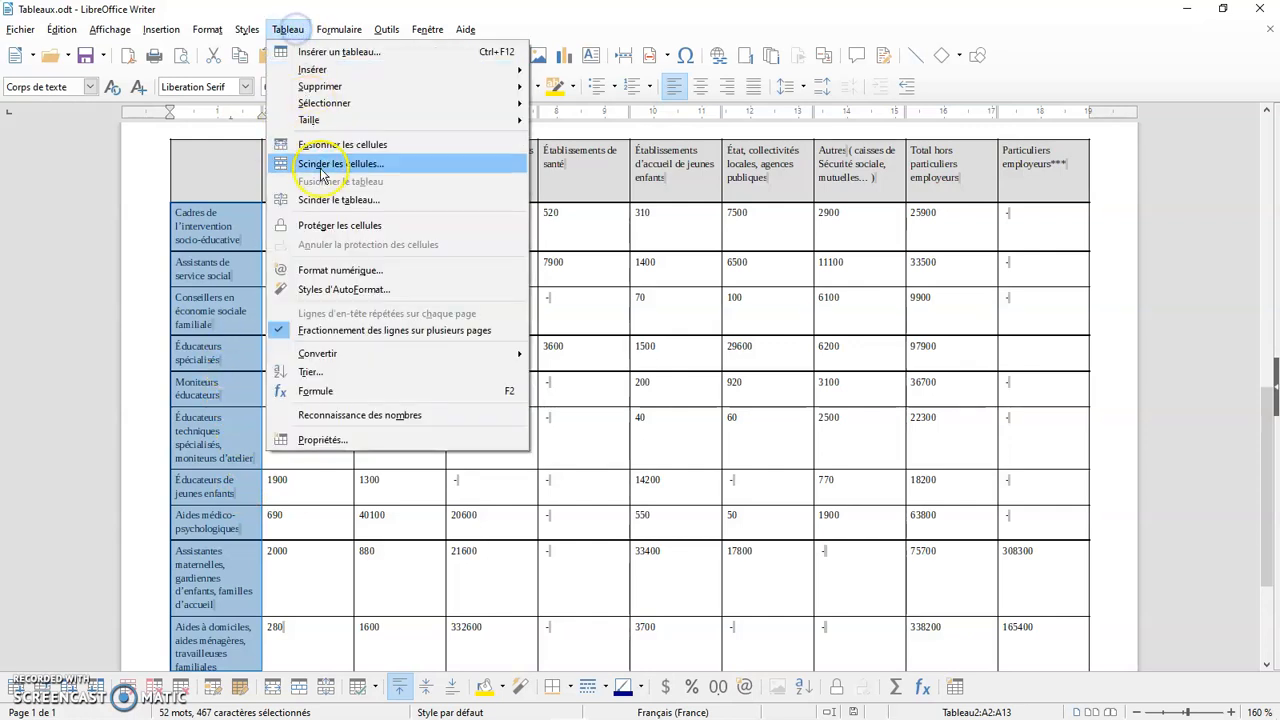
{"action": "left_click", "coordinate": [330, 371]}
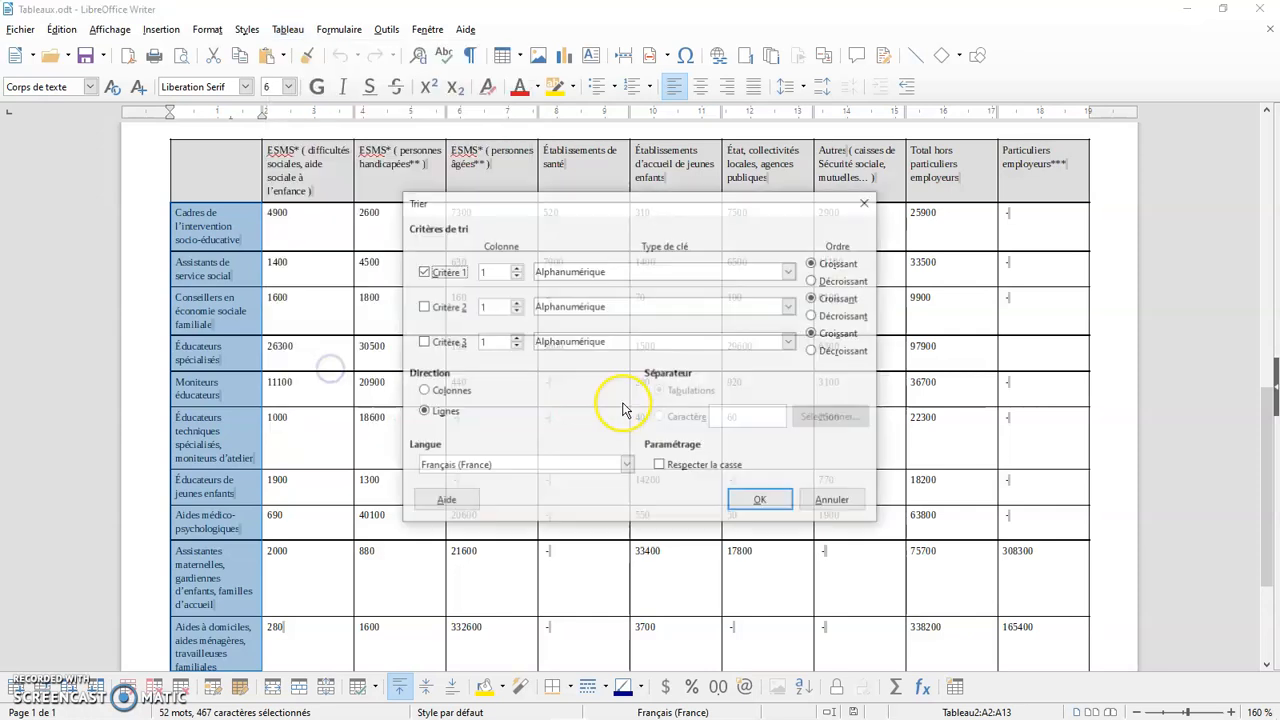
{"action": "left_click_drag", "start_coordinate": [588, 206], "coordinate": [749, 220]}
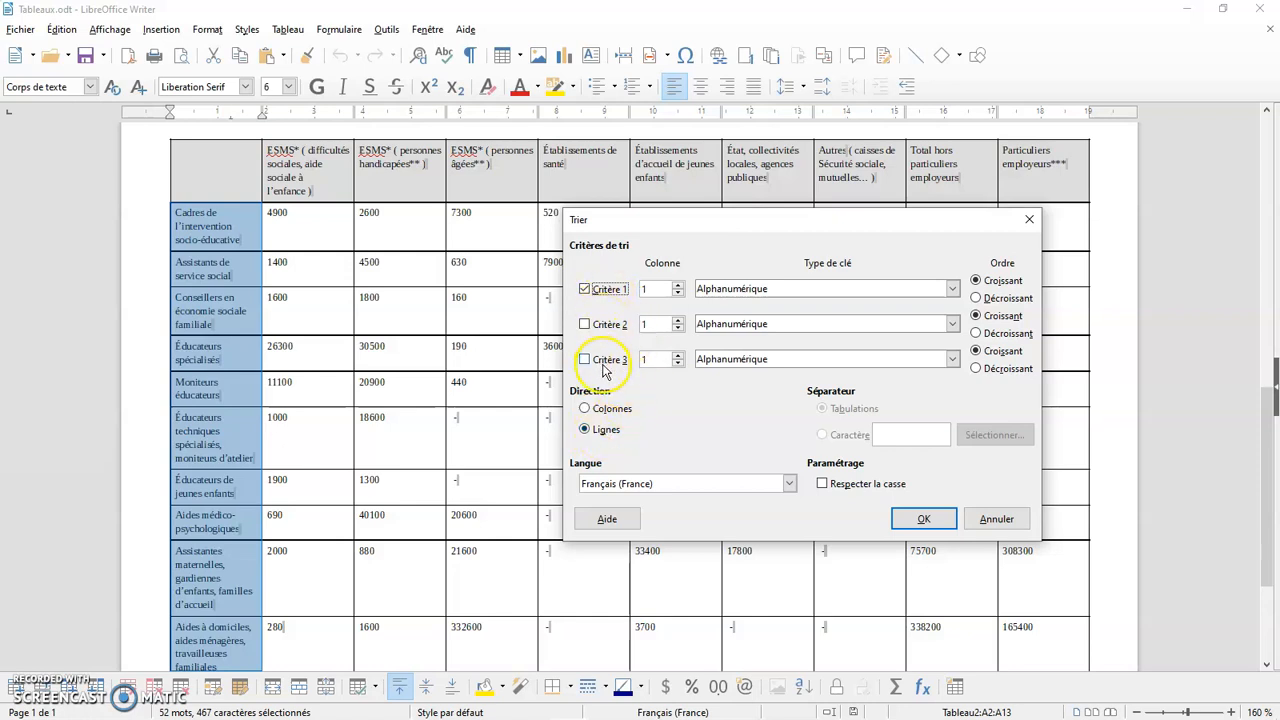
{"action": "left_click", "coordinate": [604, 292]}
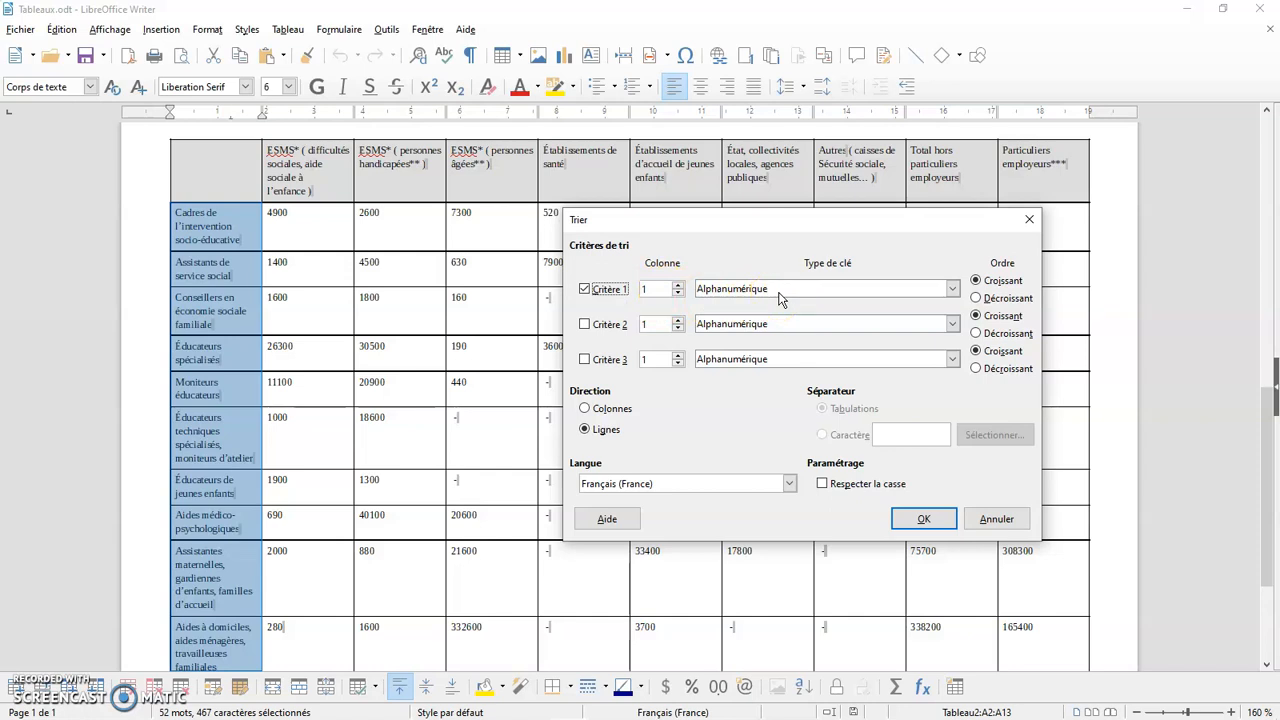
{"action": "left_click", "coordinate": [952, 288]}
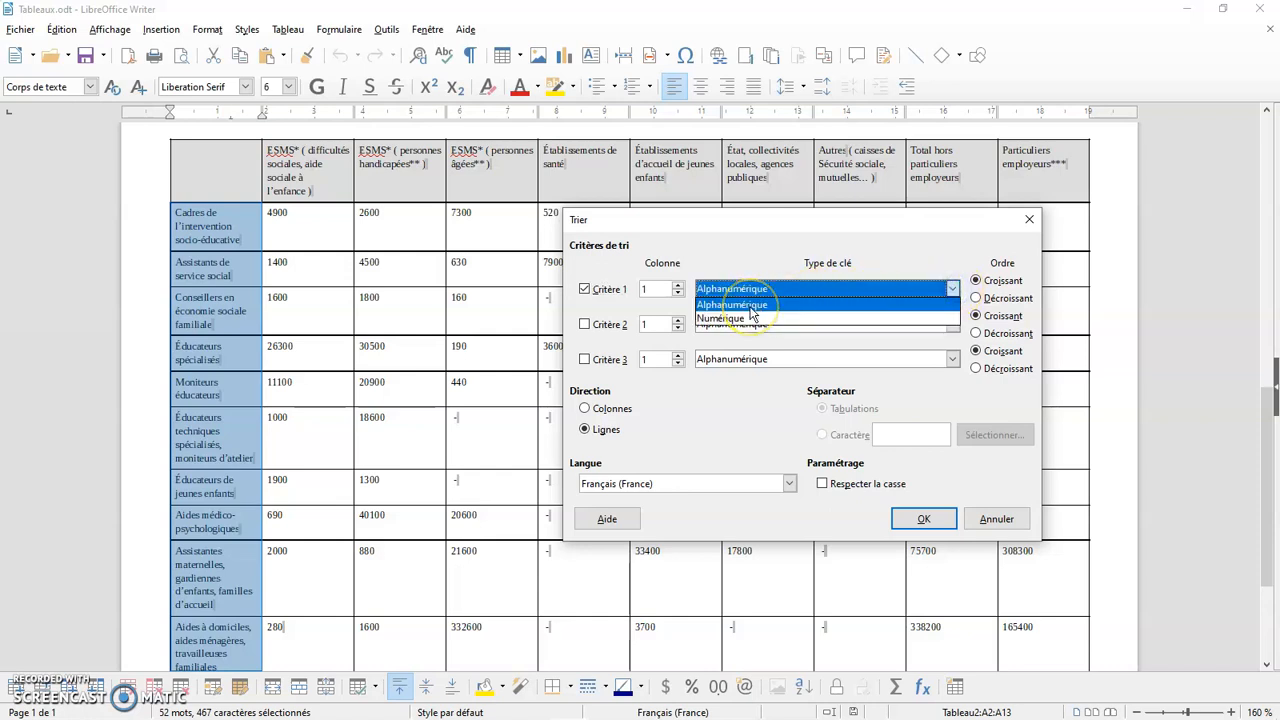
{"action": "left_click", "coordinate": [751, 317]}
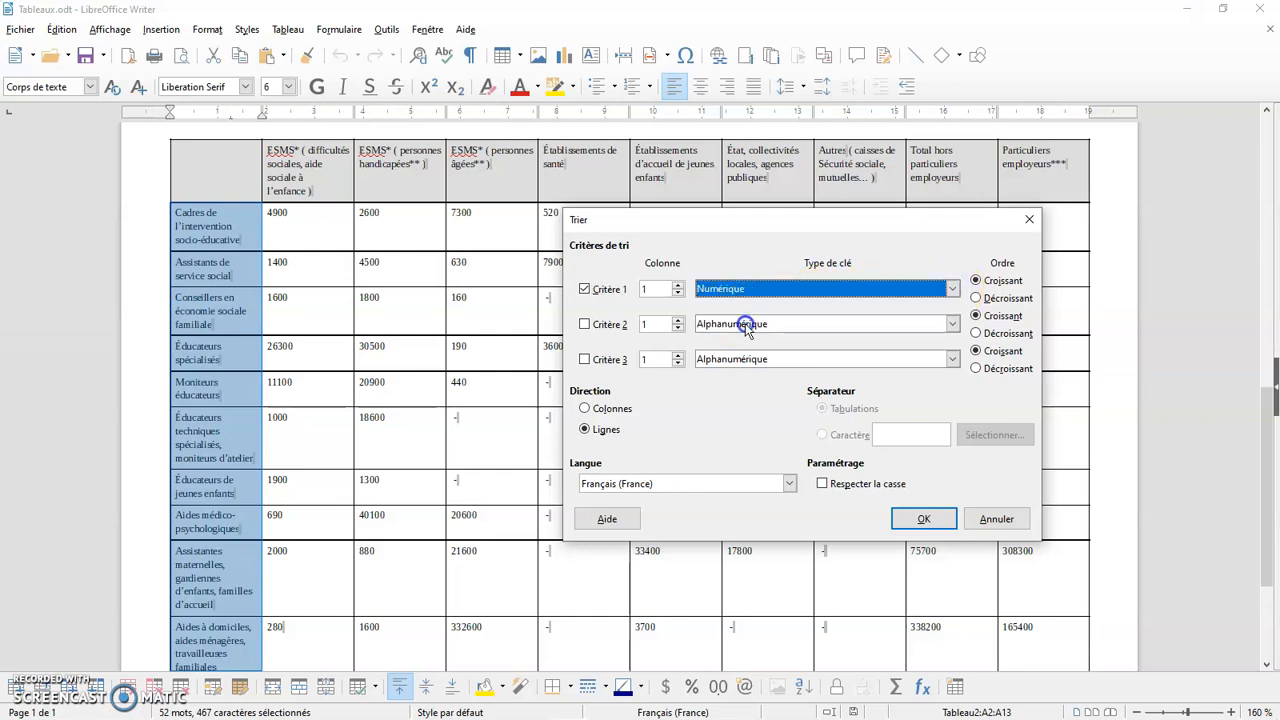
{"action": "left_click", "coordinate": [952, 288]}
{"action": "left_click", "coordinate": [763, 300]}
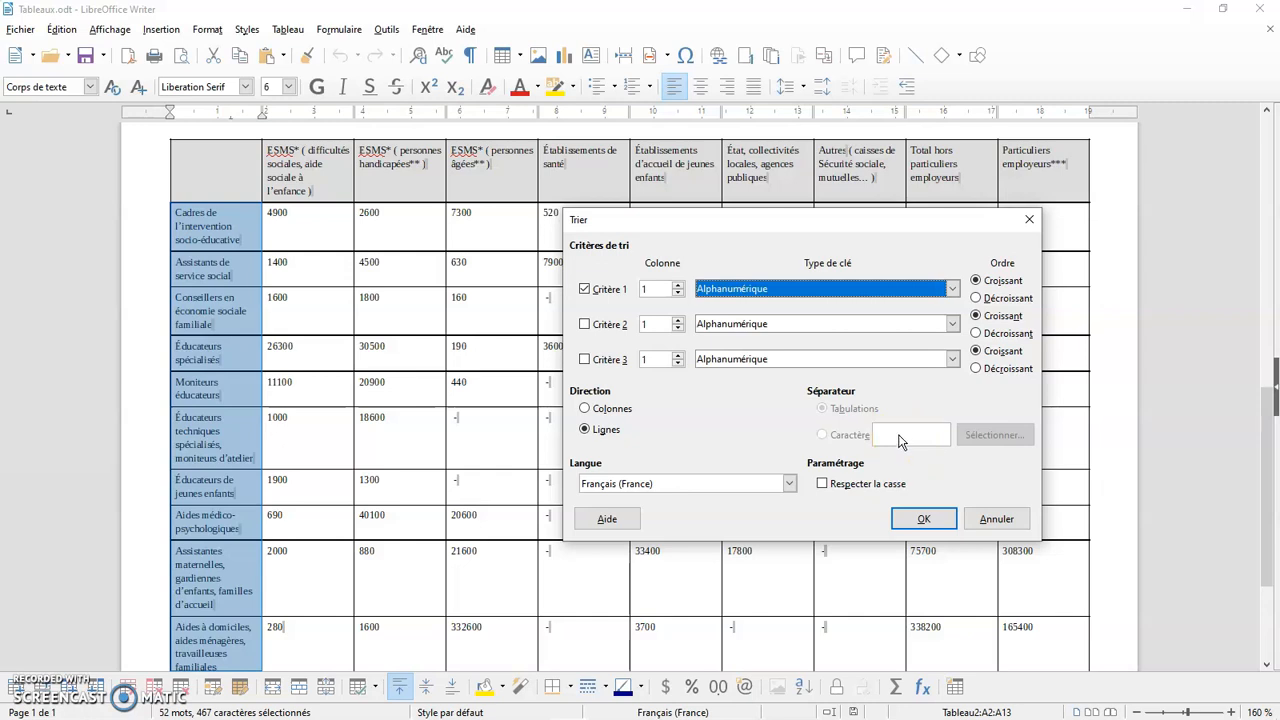
{"action": "left_click", "coordinate": [610, 432]}
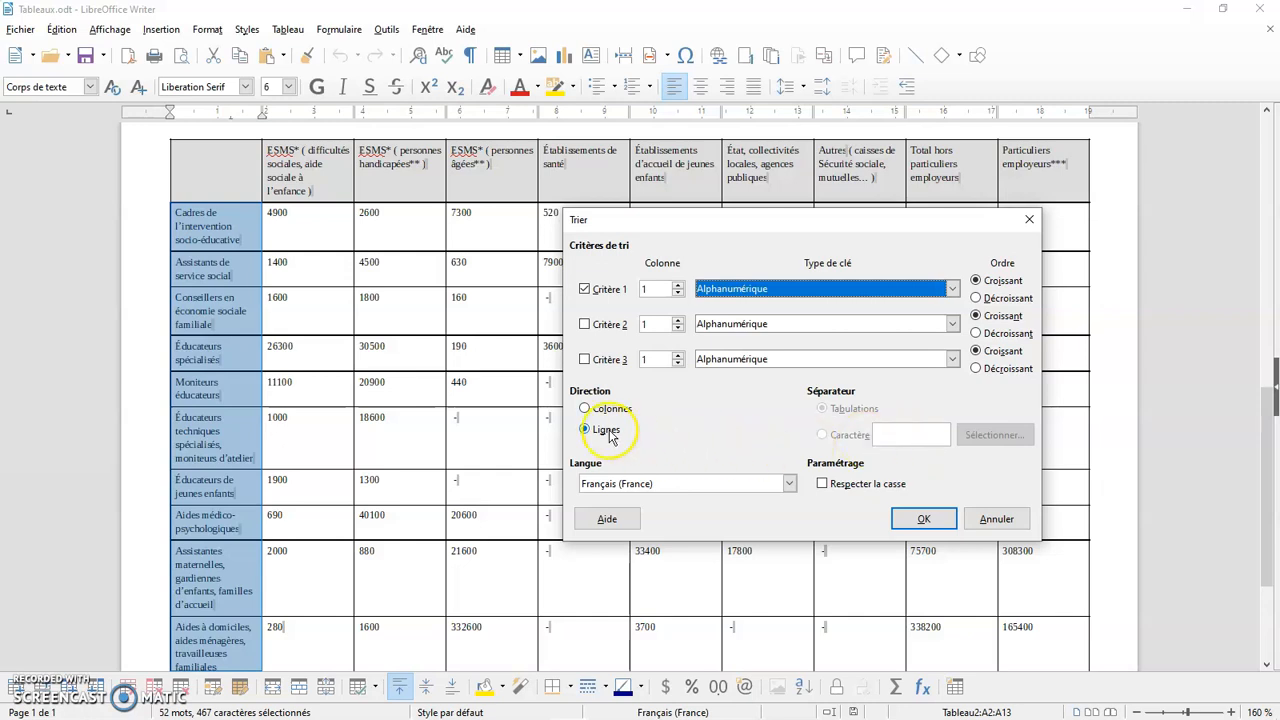
{"action": "left_click", "coordinate": [648, 292]}
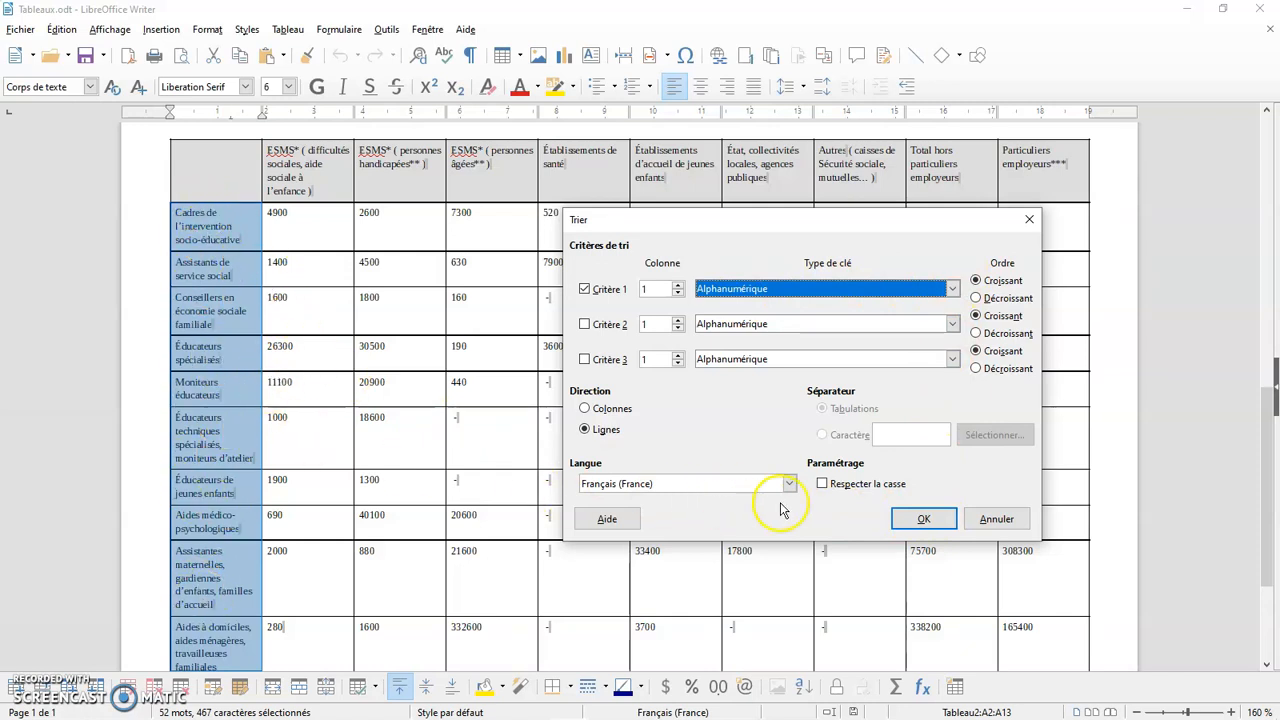
{"action": "left_click", "coordinate": [915, 519]}
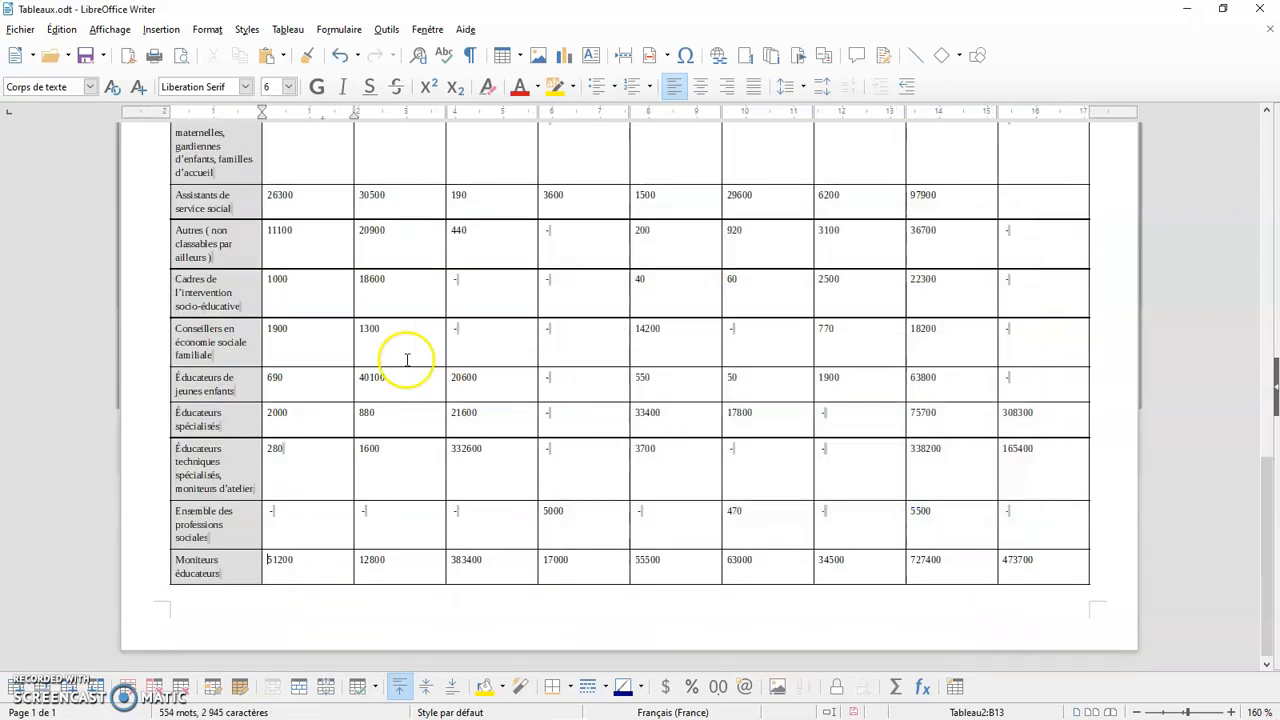
Undo the sort applied only to the profession names column
{"action": "scroll", "coordinate": [351, 343], "scroll_direction": "up", "scroll_amount": 3}
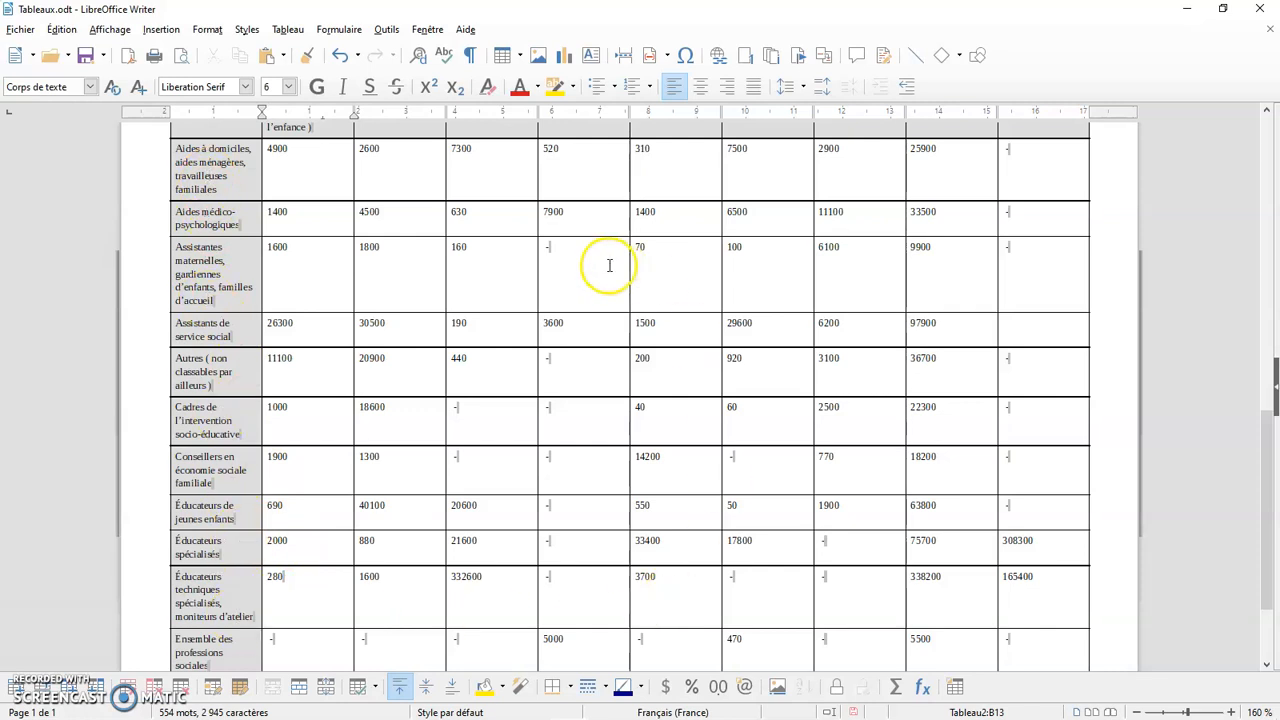
{"action": "left_click", "coordinate": [340, 55]}
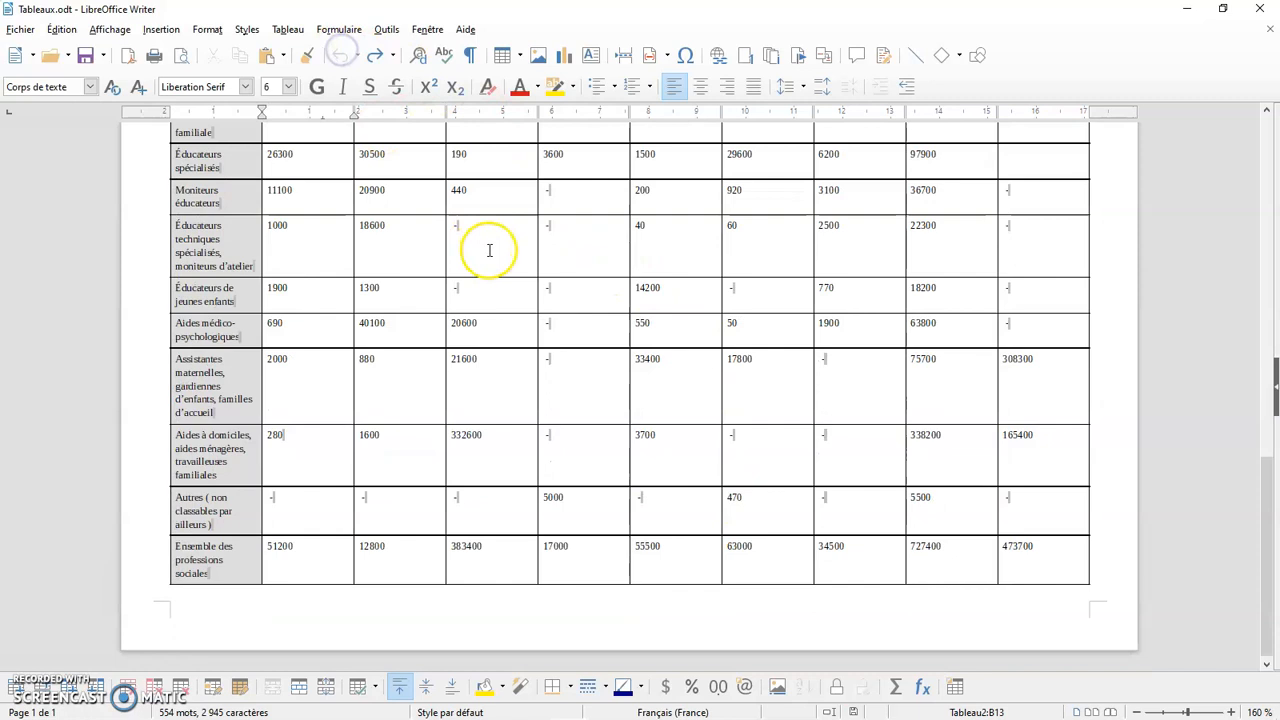
Select all table rows below the header across every column and sort them on column 1, Alphanumérique, in ascending order
{"action": "scroll", "coordinate": [489, 250], "scroll_direction": "up", "scroll_amount": 3}
{"action": "scroll", "coordinate": [489, 250], "scroll_direction": "up", "scroll_amount": 2}
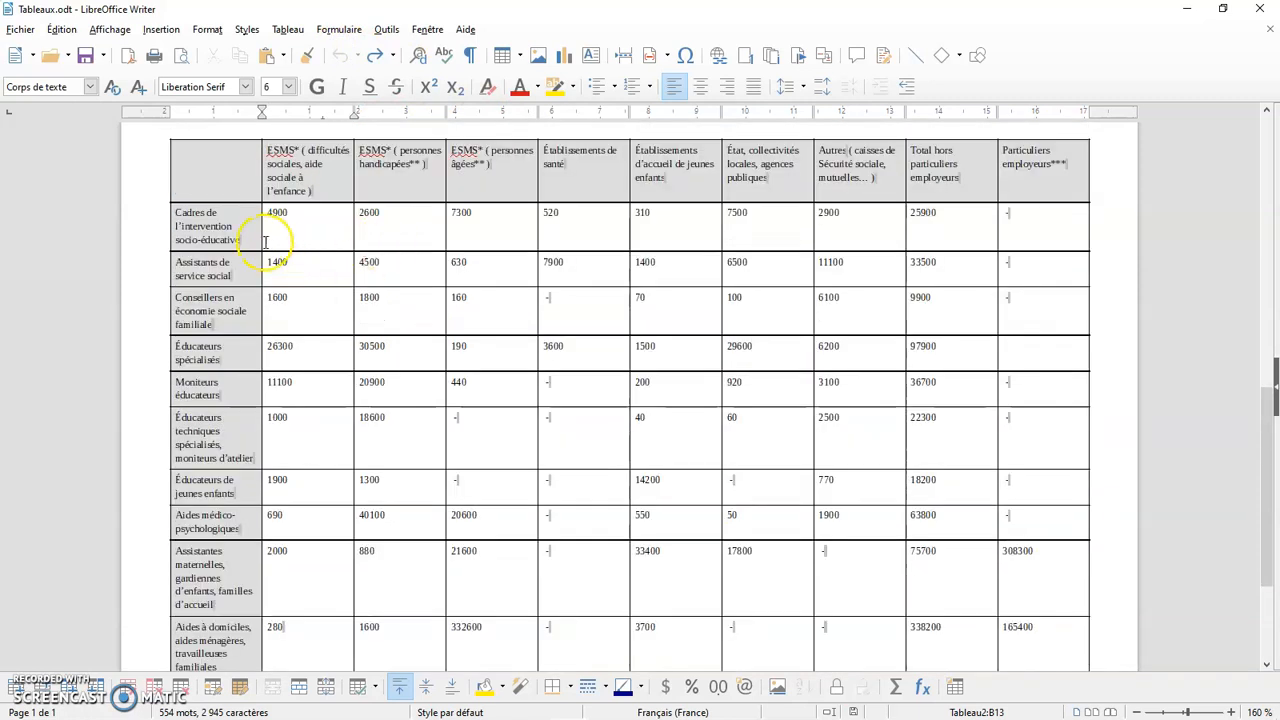
{"action": "left_click_drag", "start_coordinate": [228, 228], "coordinate": [1037, 591]}
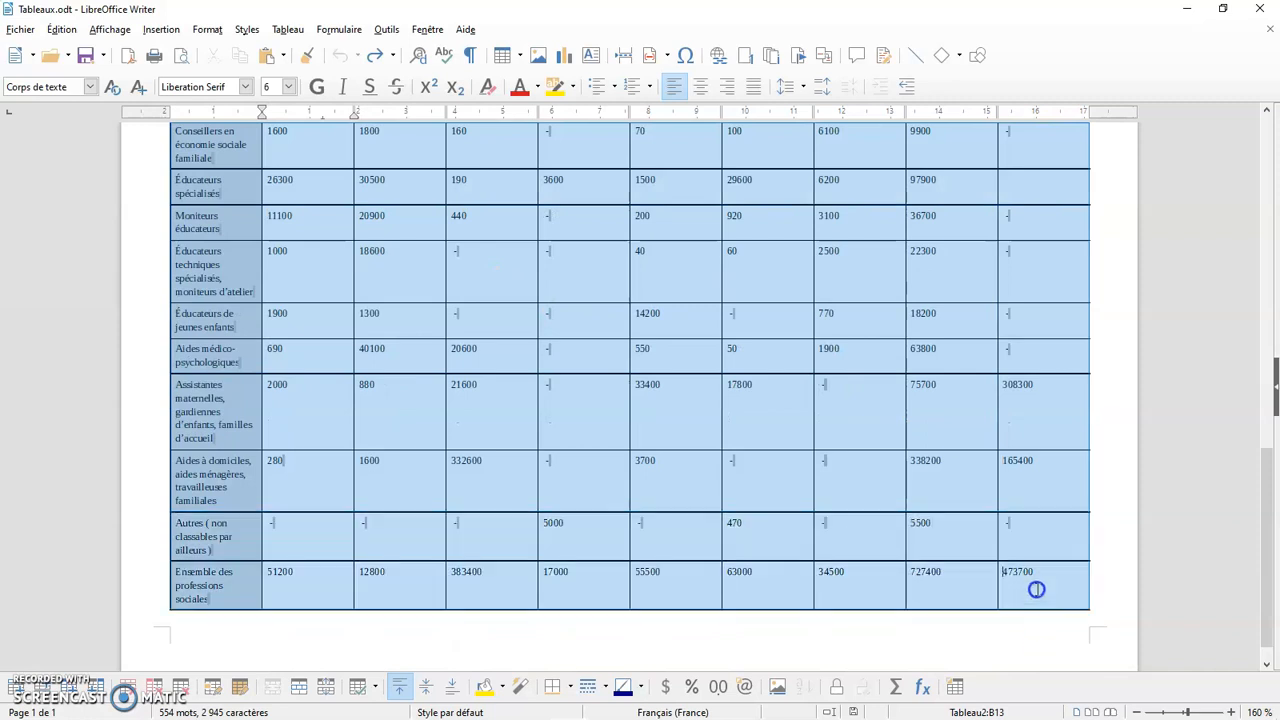
{"action": "scroll", "coordinate": [903, 505], "scroll_direction": "up", "scroll_amount": 5}
{"action": "scroll", "coordinate": [903, 505], "scroll_direction": "up", "scroll_amount": 2}
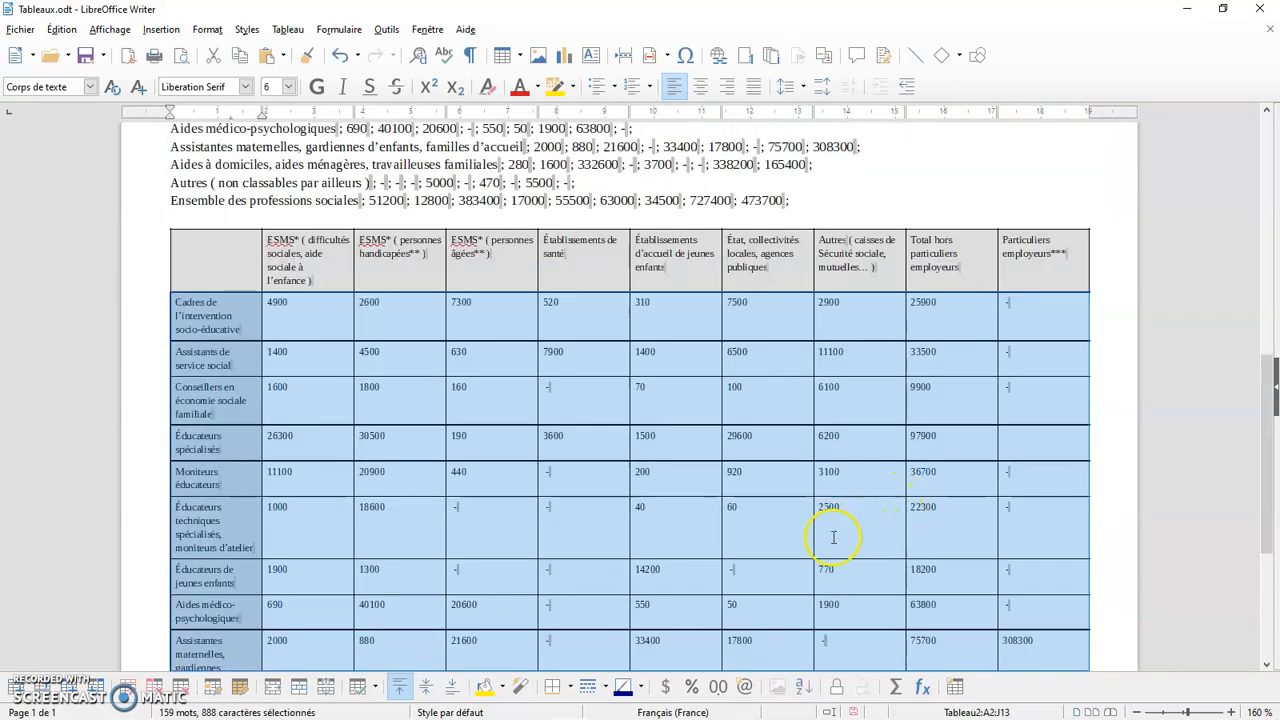
{"action": "left_click", "coordinate": [802, 687]}
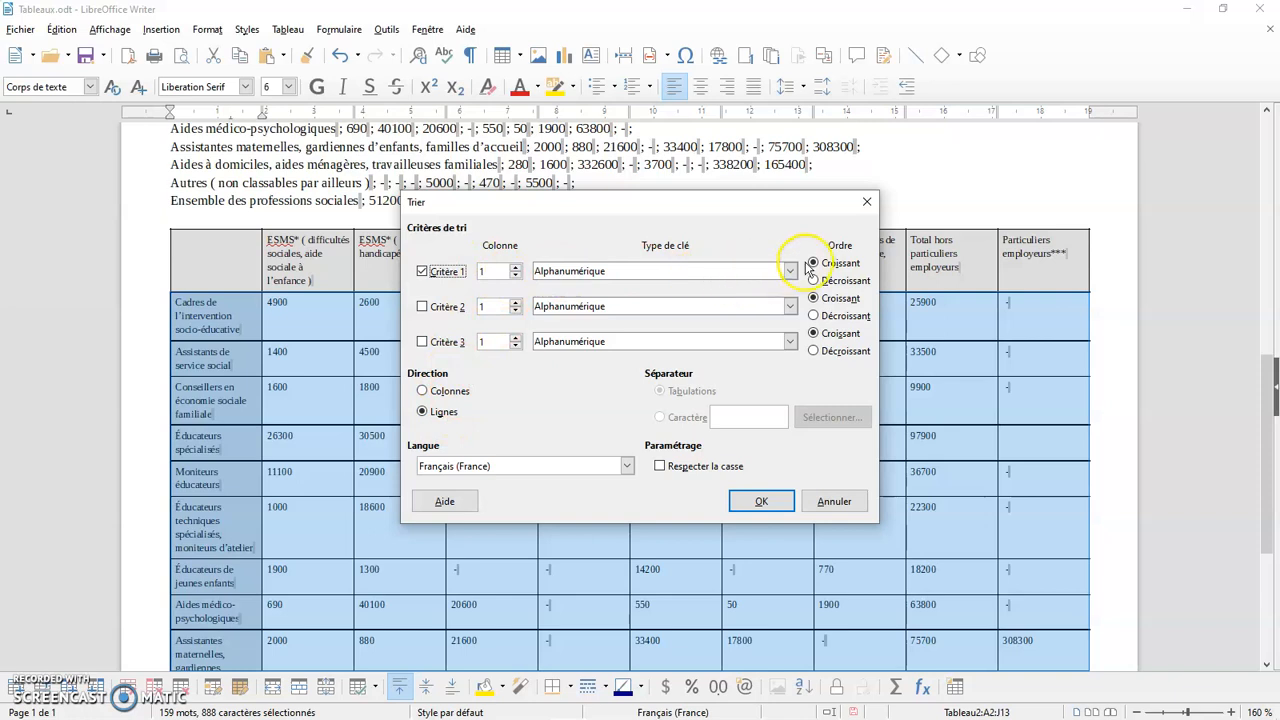
{"action": "left_click", "coordinate": [757, 503]}
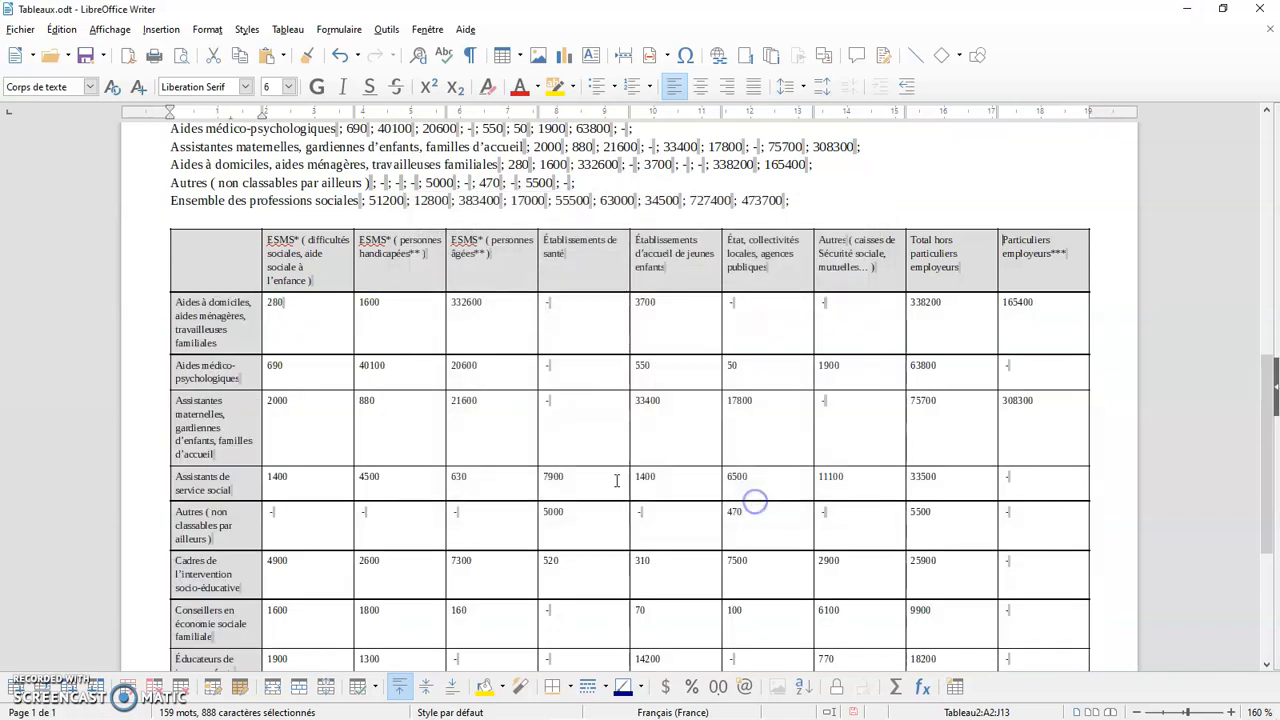
{"action": "scroll", "coordinate": [345, 412], "scroll_direction": "down", "scroll_amount": 3}
{"action": "scroll", "coordinate": [345, 414], "scroll_direction": "down", "scroll_amount": 2}
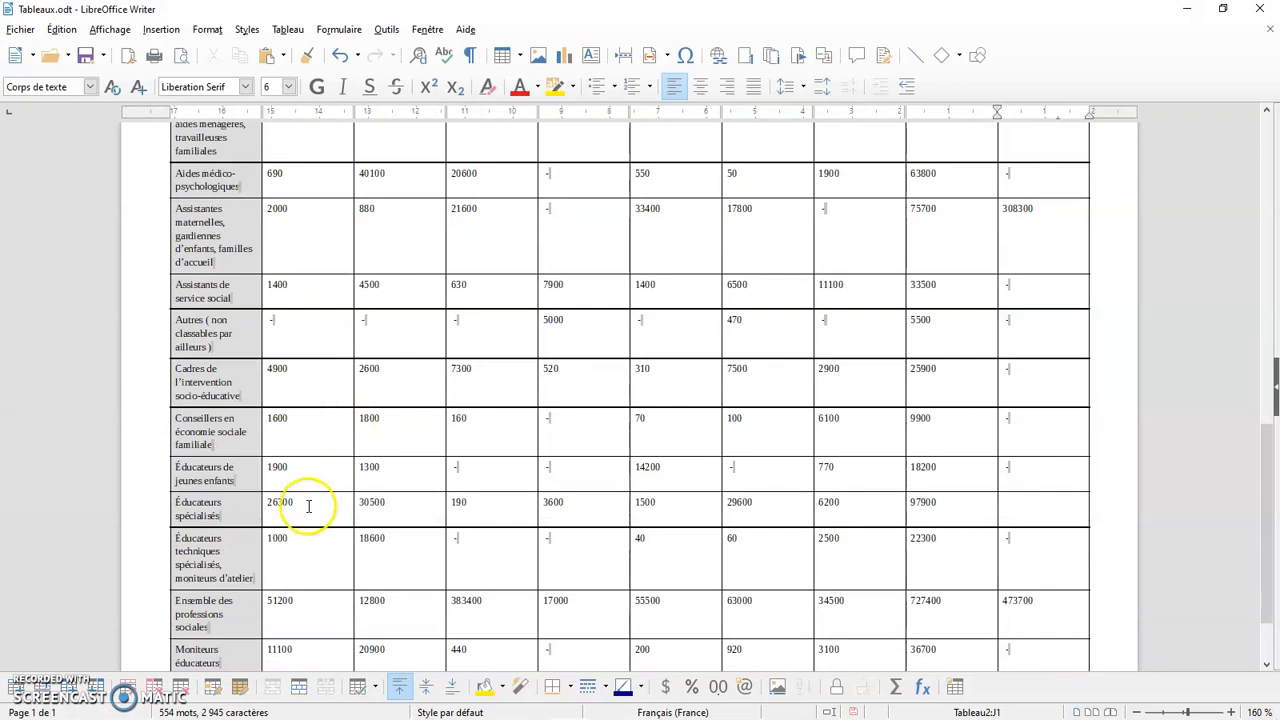
Reselect all table rows below the header and sort them on column 1, Alphanumérique, in descending order (Décroissant)
{"action": "scroll", "coordinate": [371, 425], "scroll_direction": "up", "scroll_amount": 3}
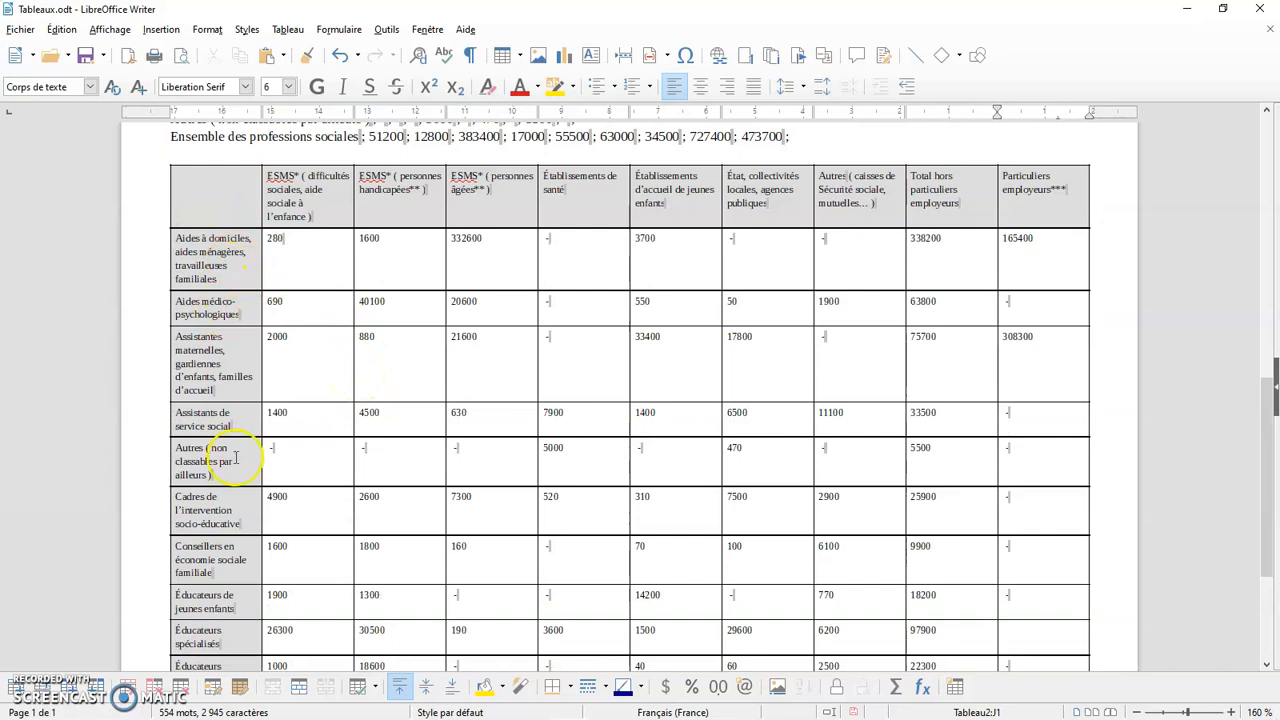
{"action": "left_click_drag", "start_coordinate": [223, 255], "coordinate": [1063, 591]}
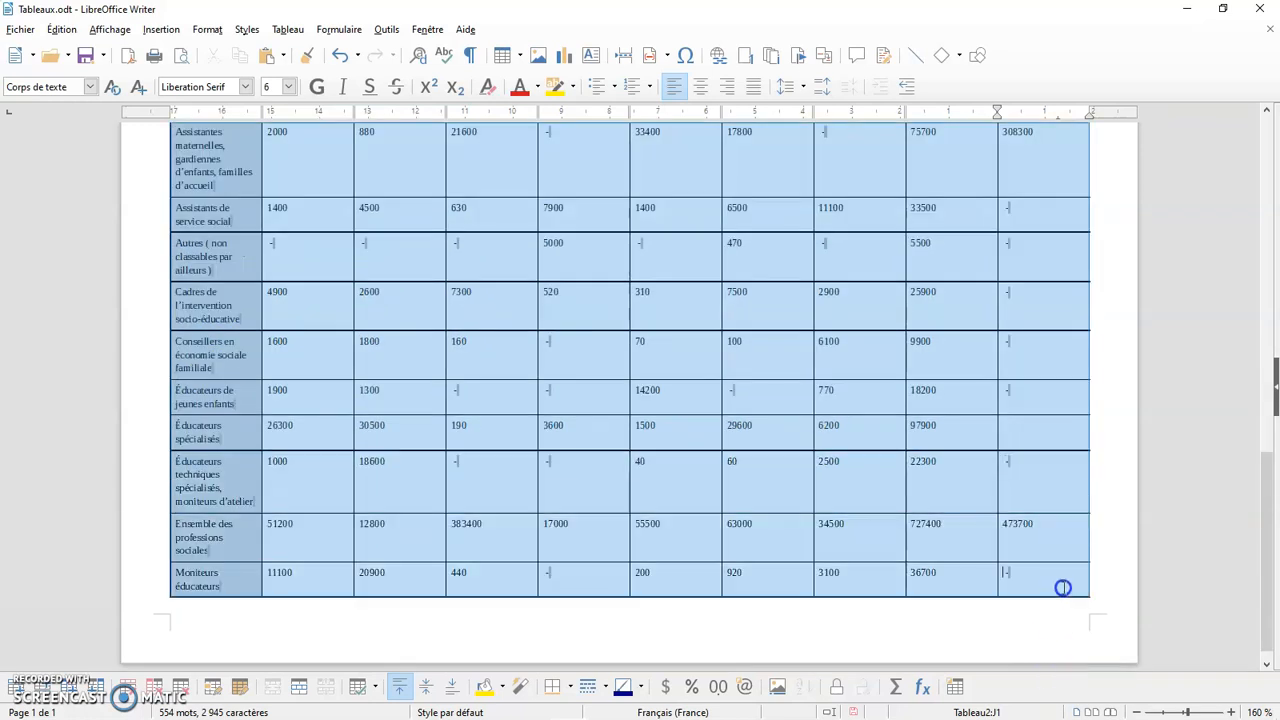
{"action": "left_click", "coordinate": [287, 29]}
{"action": "left_click", "coordinate": [312, 371]}
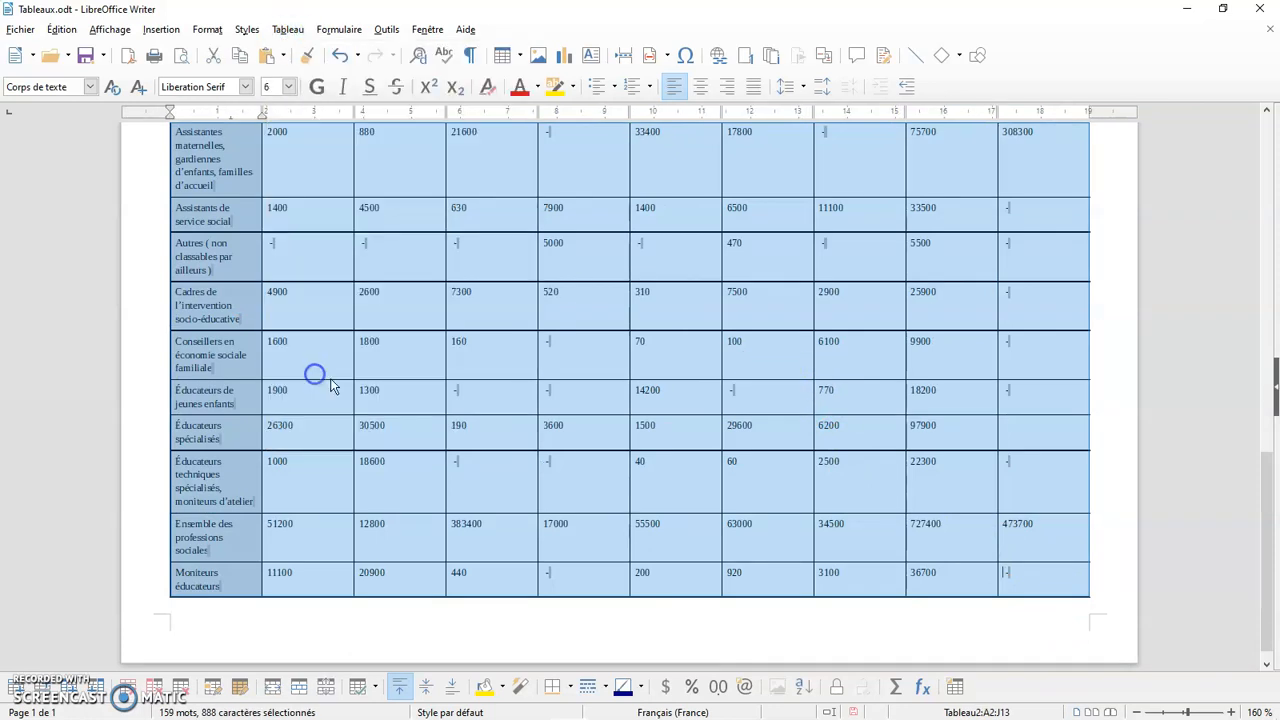
{"action": "left_click", "coordinate": [814, 280]}
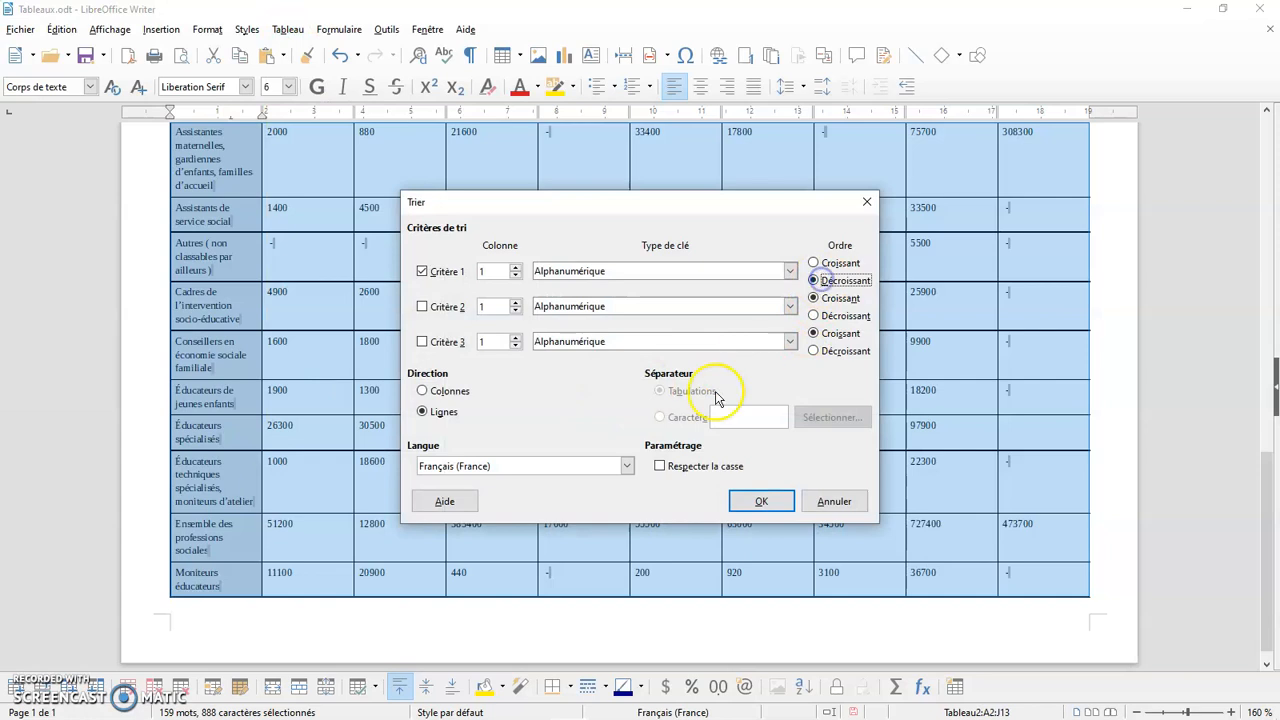
{"action": "left_click", "coordinate": [757, 501]}
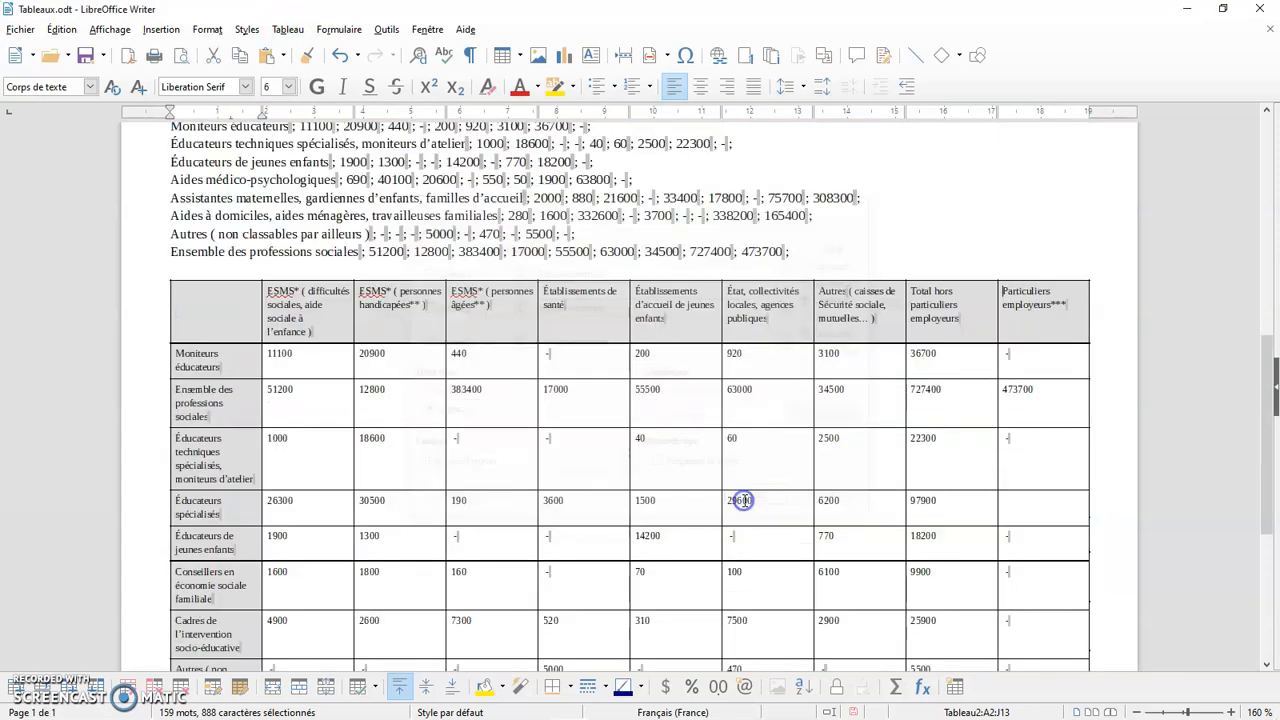
Check the descending order of the professions and undo both full-row sorts of the table
{"action": "scroll", "coordinate": [226, 400], "scroll_direction": "down", "scroll_amount": 6}
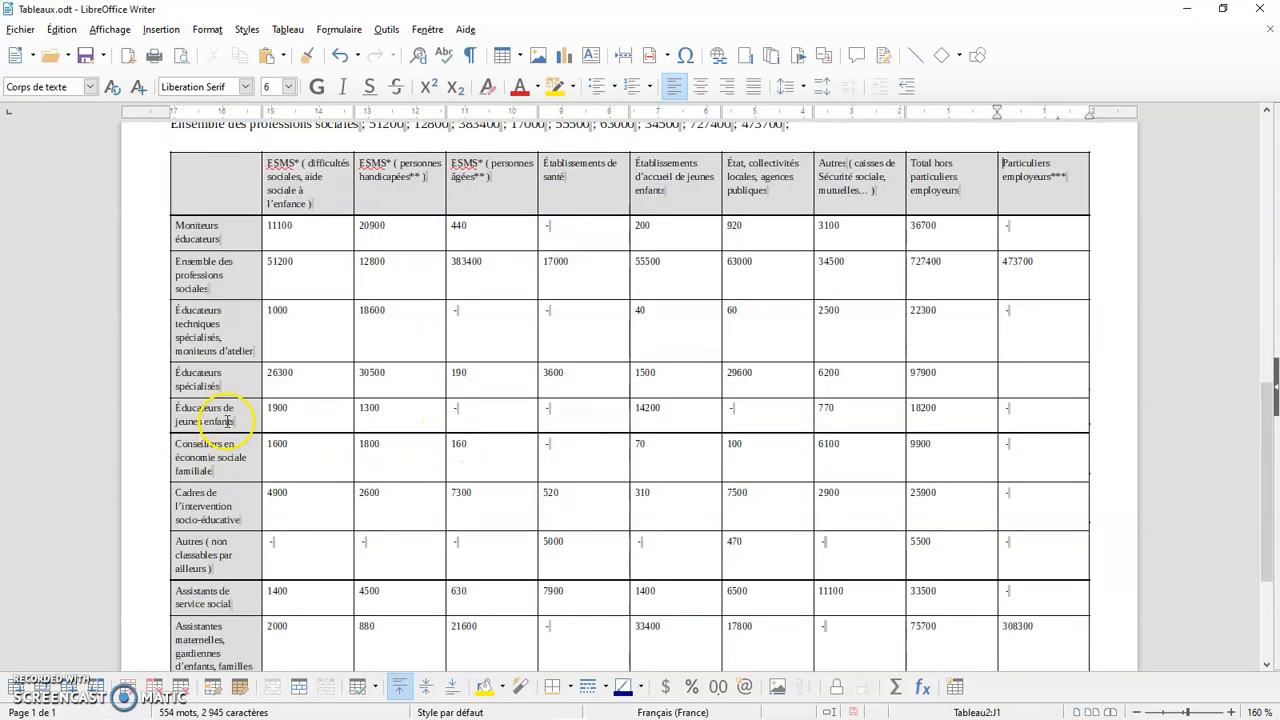
{"action": "scroll", "coordinate": [224, 530], "scroll_direction": "up", "scroll_amount": 2}
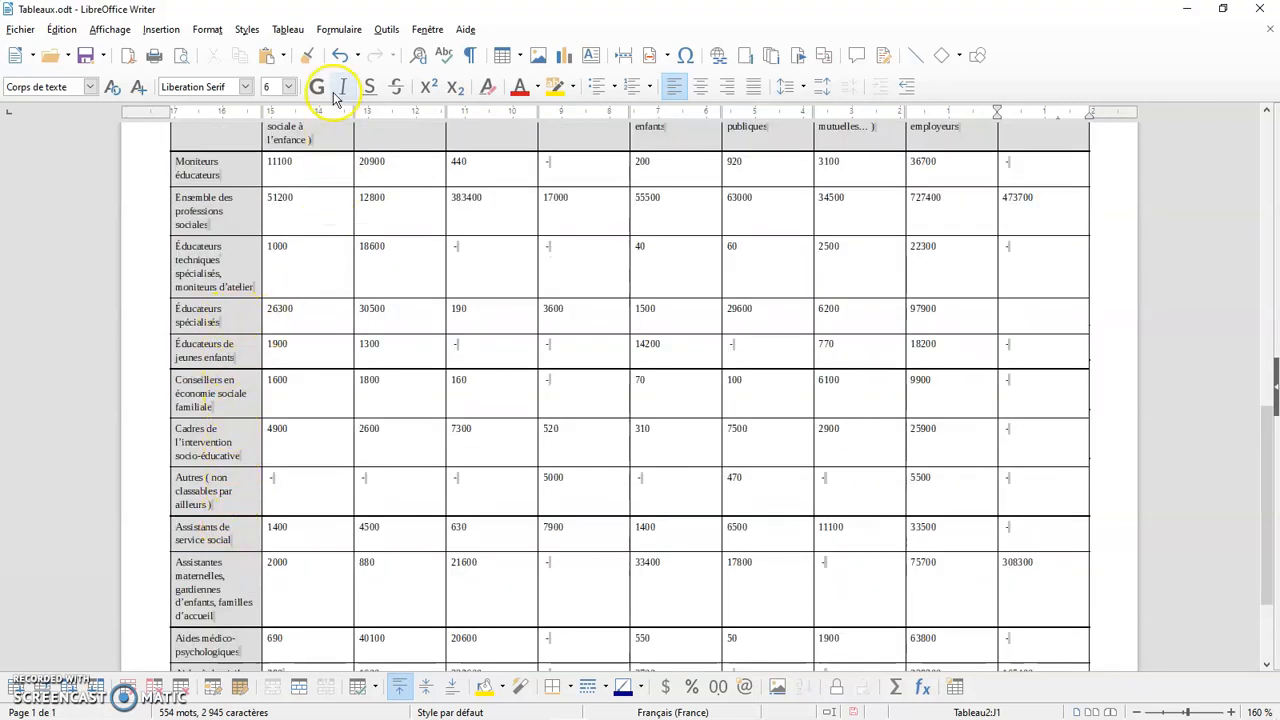
{"action": "left_click", "coordinate": [340, 56]}
{"action": "left_click", "coordinate": [340, 56]}
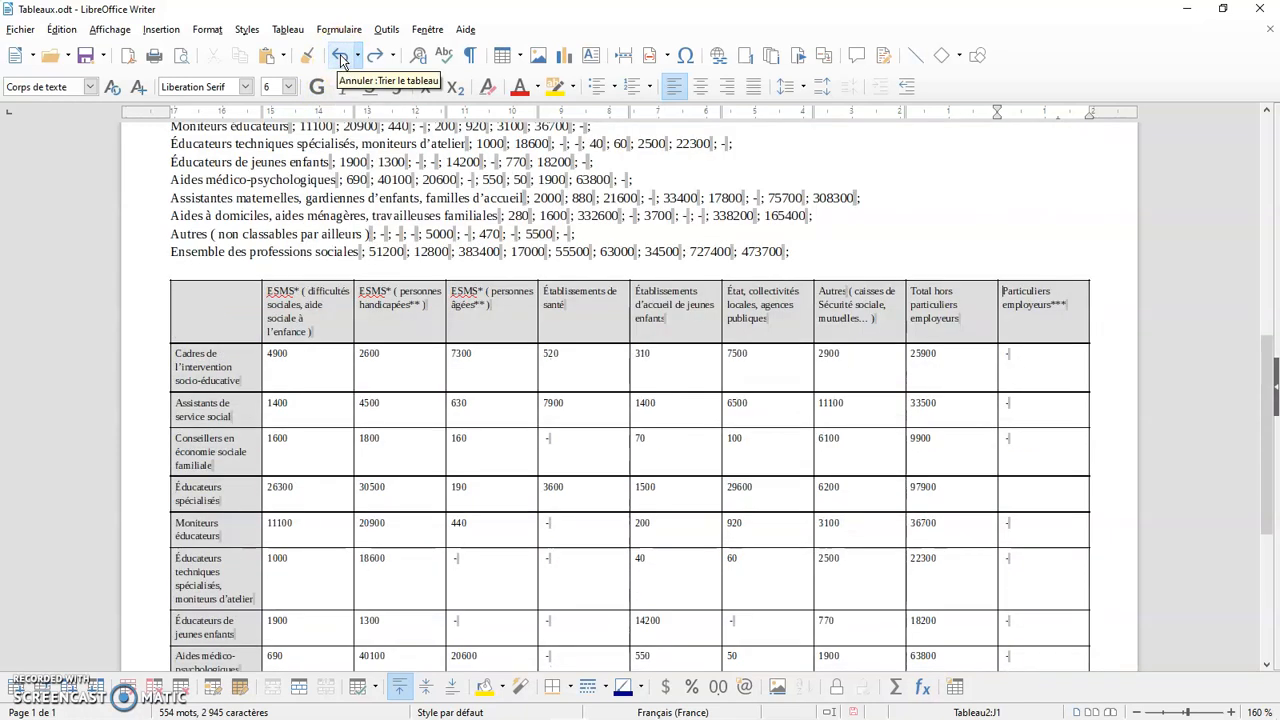
Select every table column except the profession names, including the header row and all rows down to Ensemble des professions sociales
{"action": "left_click", "coordinate": [792, 460]}
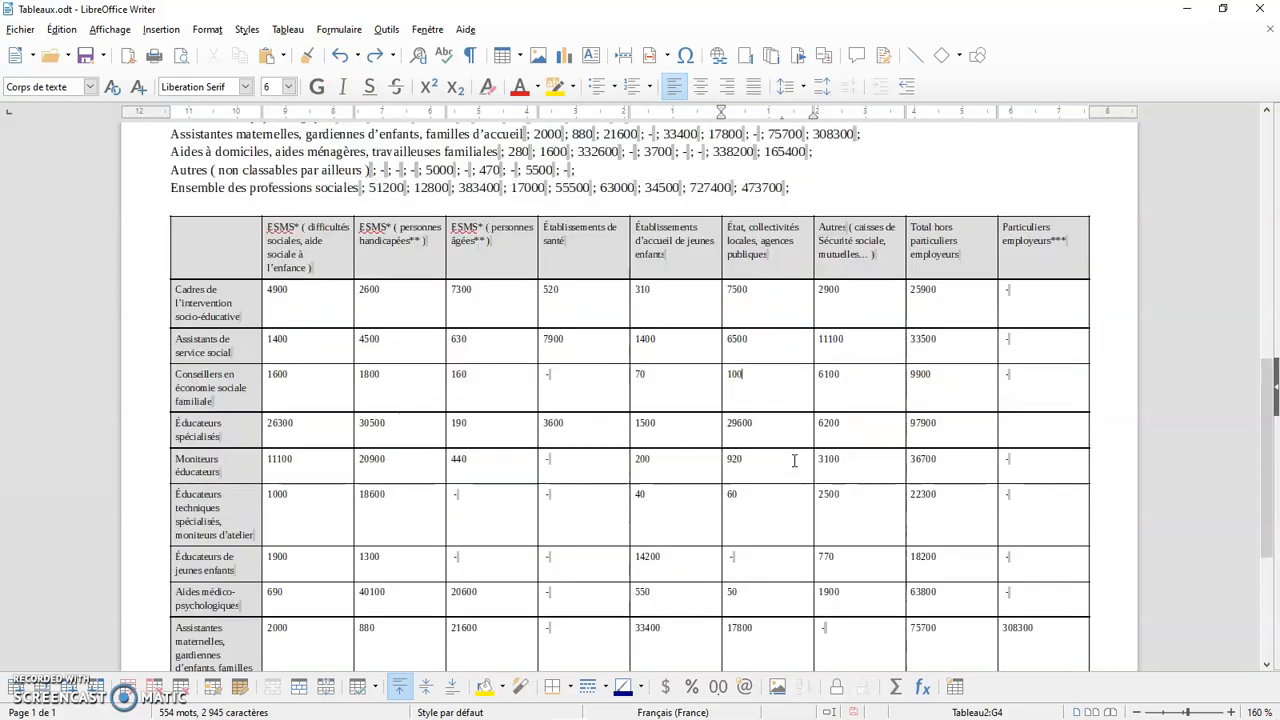
{"action": "left_click", "coordinate": [369, 289]}
{"action": "left_click_drag", "start_coordinate": [314, 250], "coordinate": [1071, 646]}
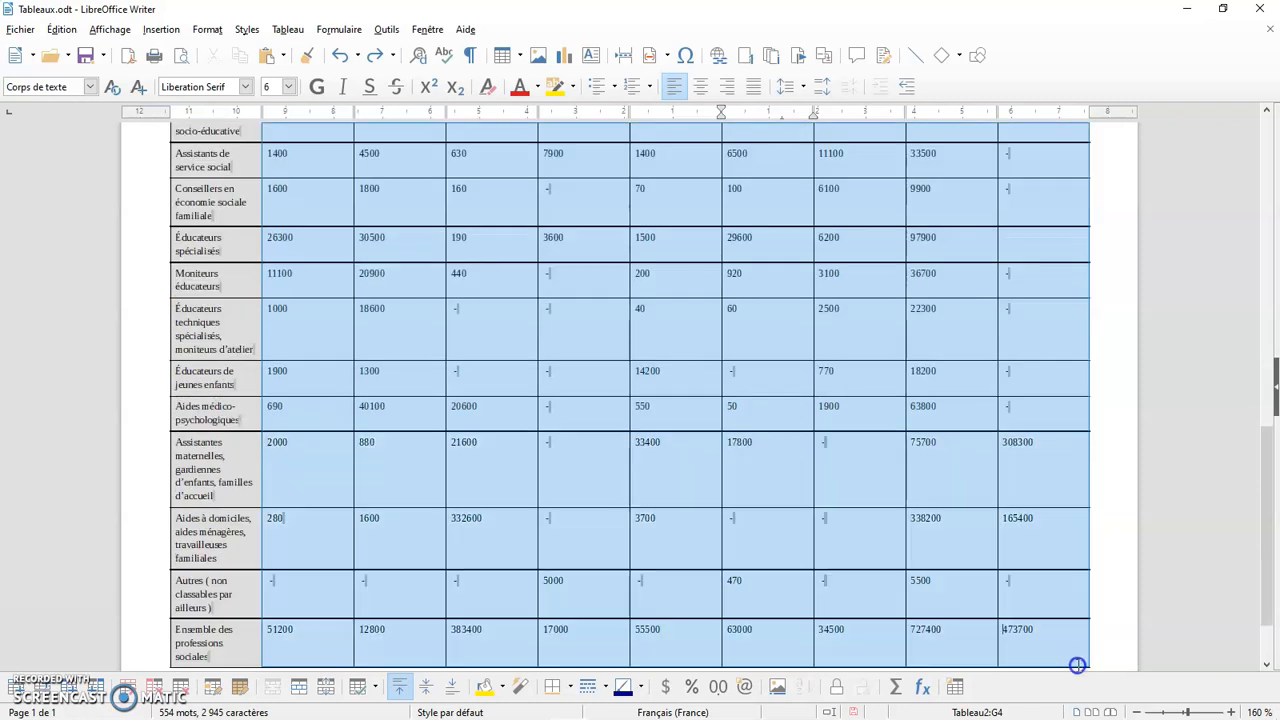
{"action": "scroll", "coordinate": [1074, 614], "scroll_direction": "down", "scroll_amount": 1}
{"action": "scroll", "coordinate": [1073, 612], "scroll_direction": "up", "scroll_amount": 5}
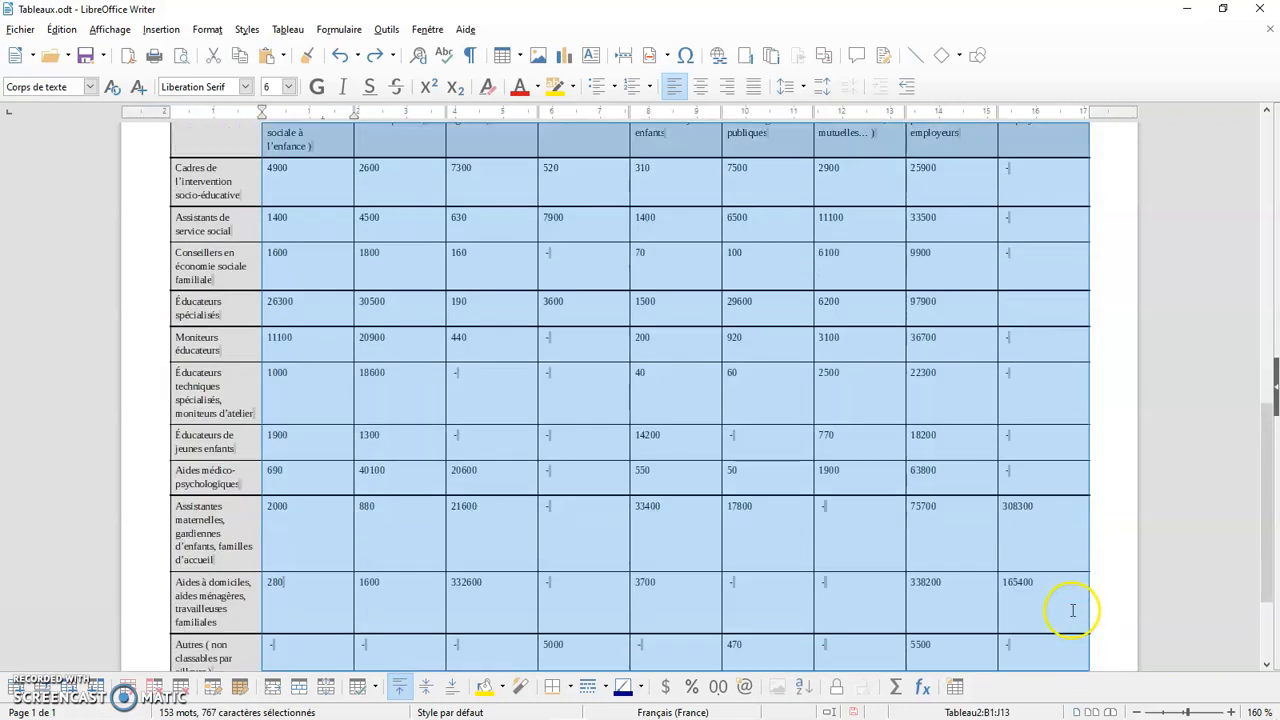
{"action": "left_click", "coordinate": [806, 688]}
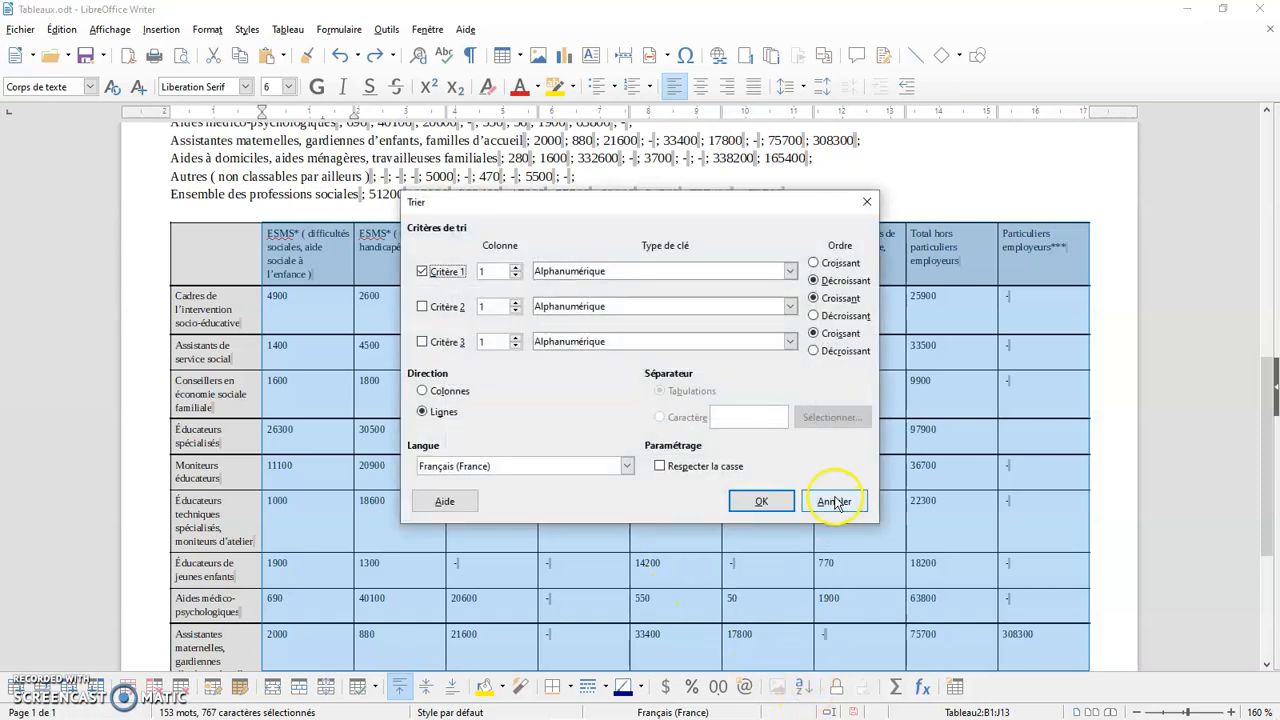
{"action": "left_click", "coordinate": [834, 503]}
Sort the selected cells with direction Colonnes on line 1, Alphanumérique, in ascending order (Croissant)
{"action": "left_click", "coordinate": [285, 30]}
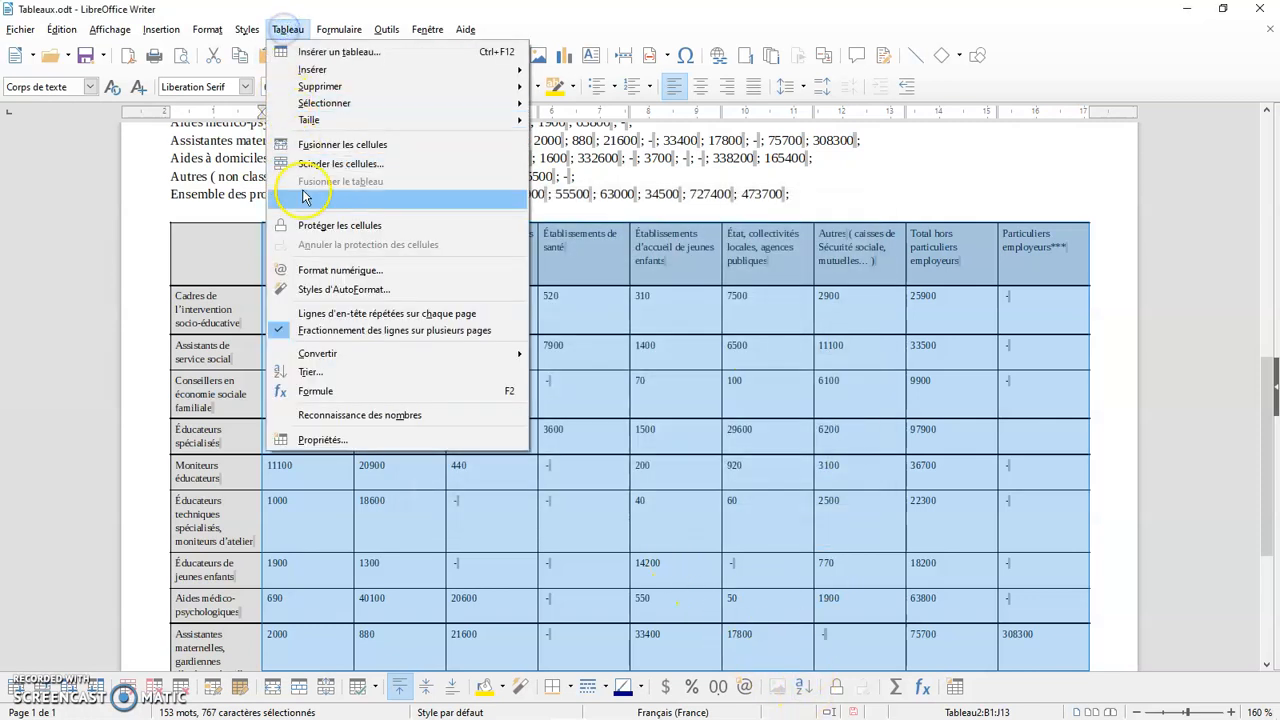
{"action": "left_click", "coordinate": [322, 374]}
{"action": "left_click_drag", "start_coordinate": [586, 214], "coordinate": [899, 221]}
{"action": "left_click", "coordinate": [752, 408]}
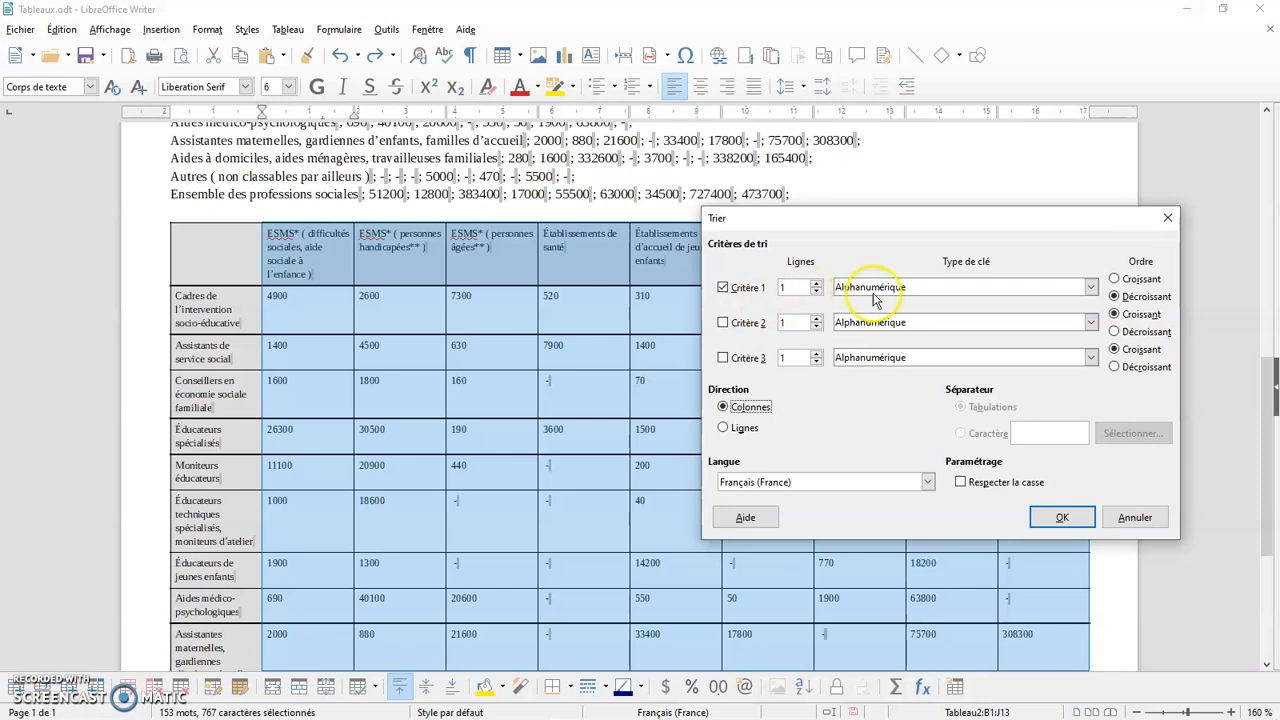
{"action": "left_click", "coordinate": [1138, 285]}
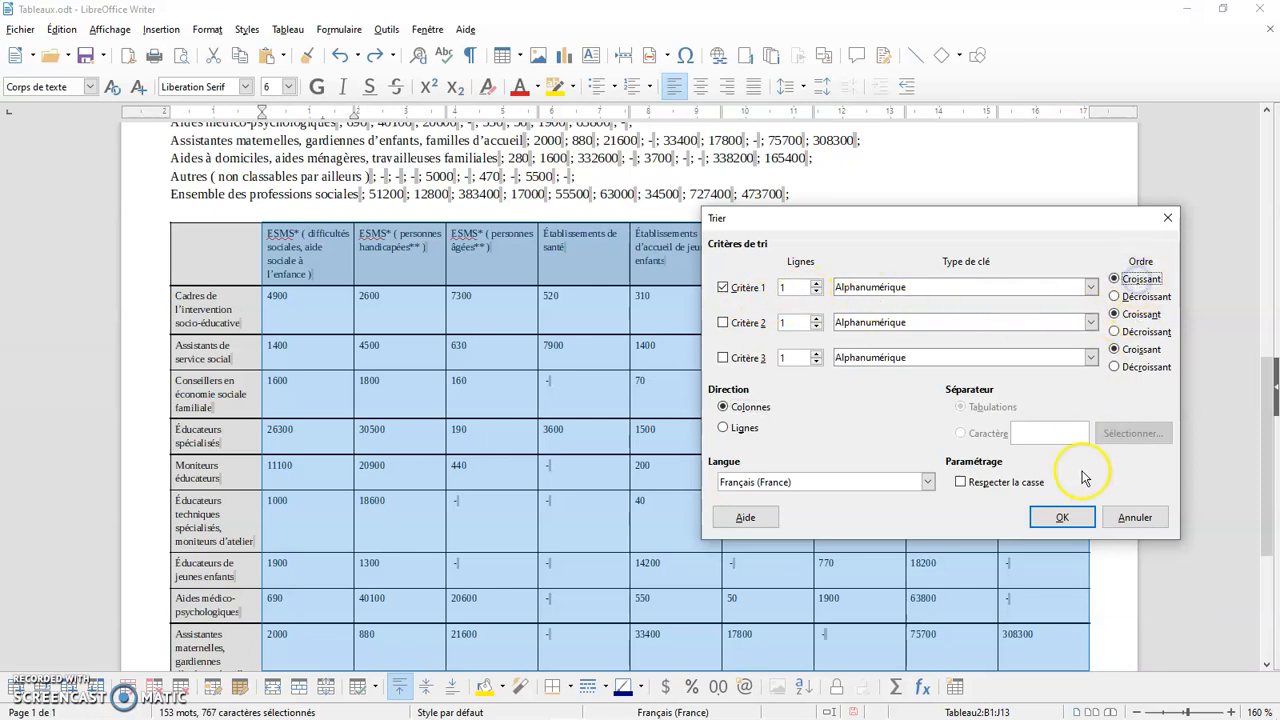
{"action": "left_click", "coordinate": [1062, 517]}
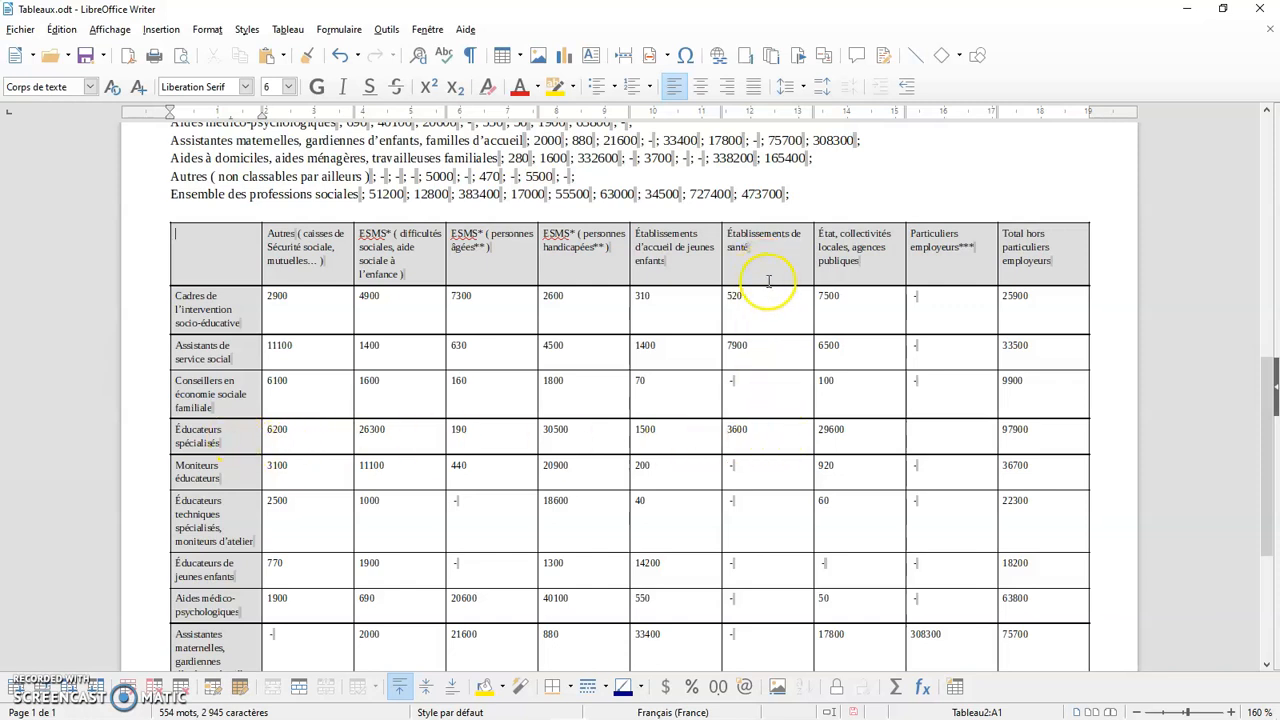
Undo and redo the column-direction sort to compare the header order, and finish by undoing it
{"action": "left_click", "coordinate": [340, 55]}
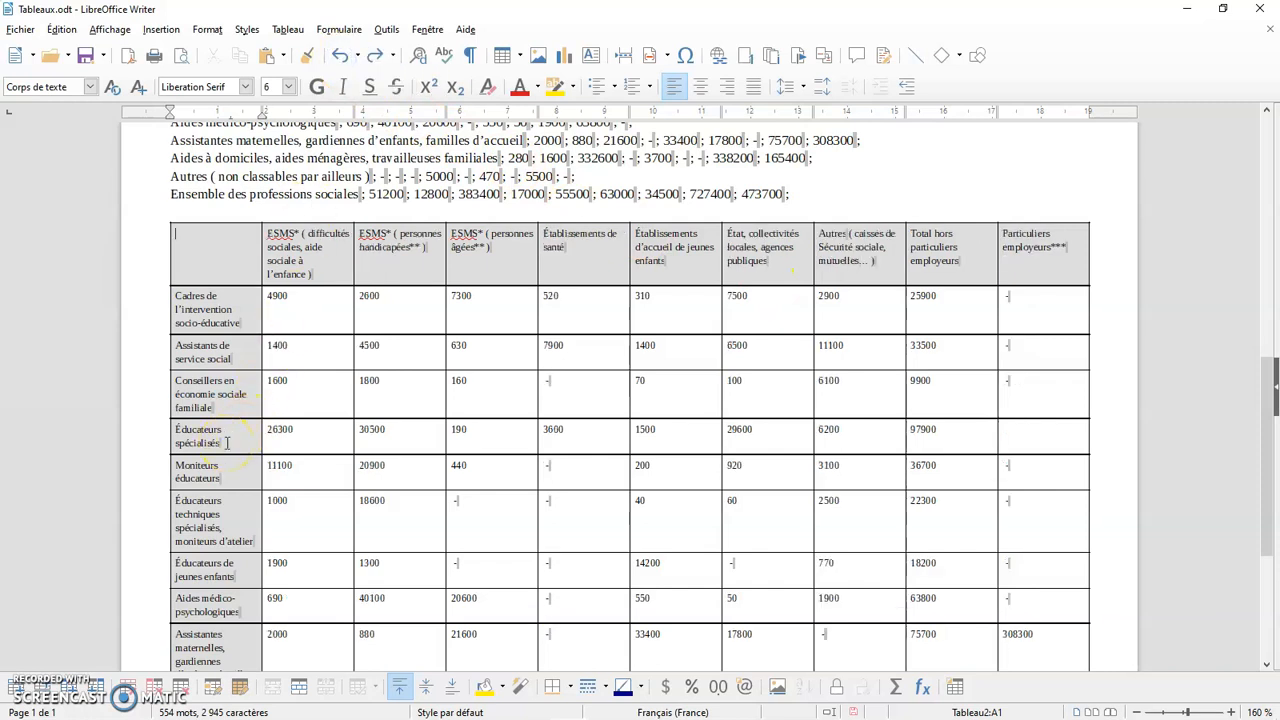
{"action": "left_click", "coordinate": [374, 55]}
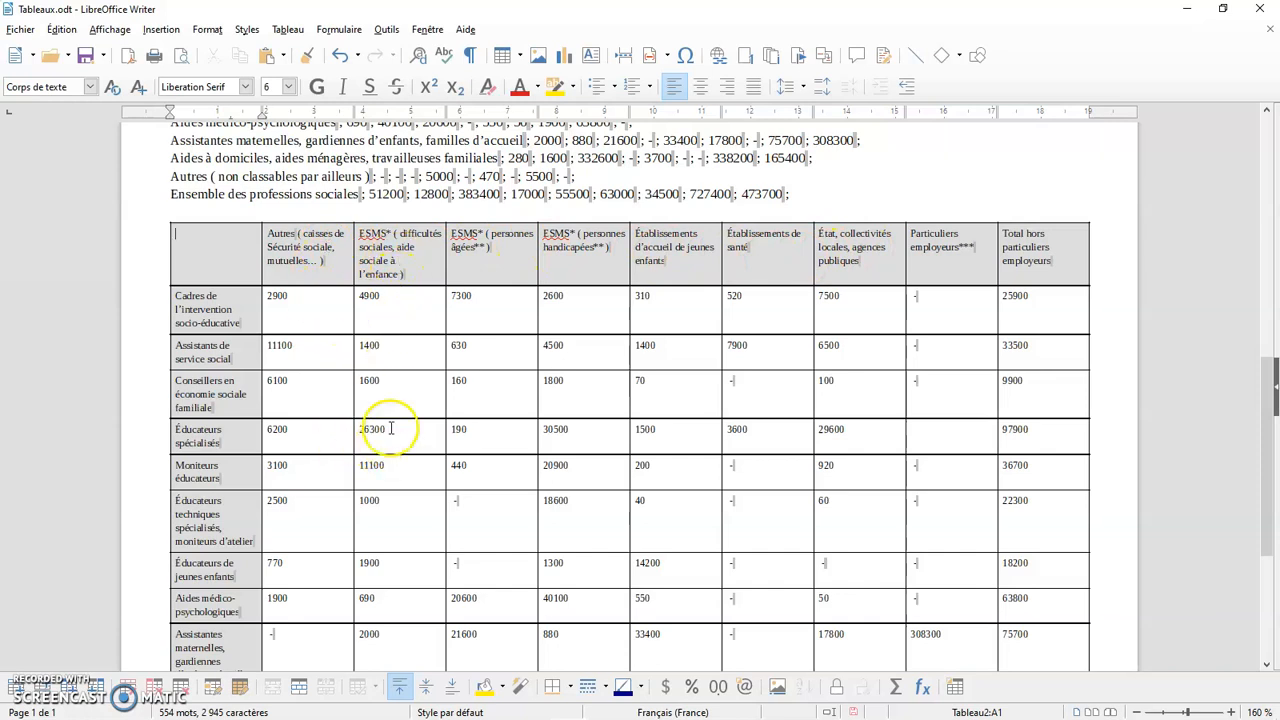
{"action": "left_click", "coordinate": [340, 57]}
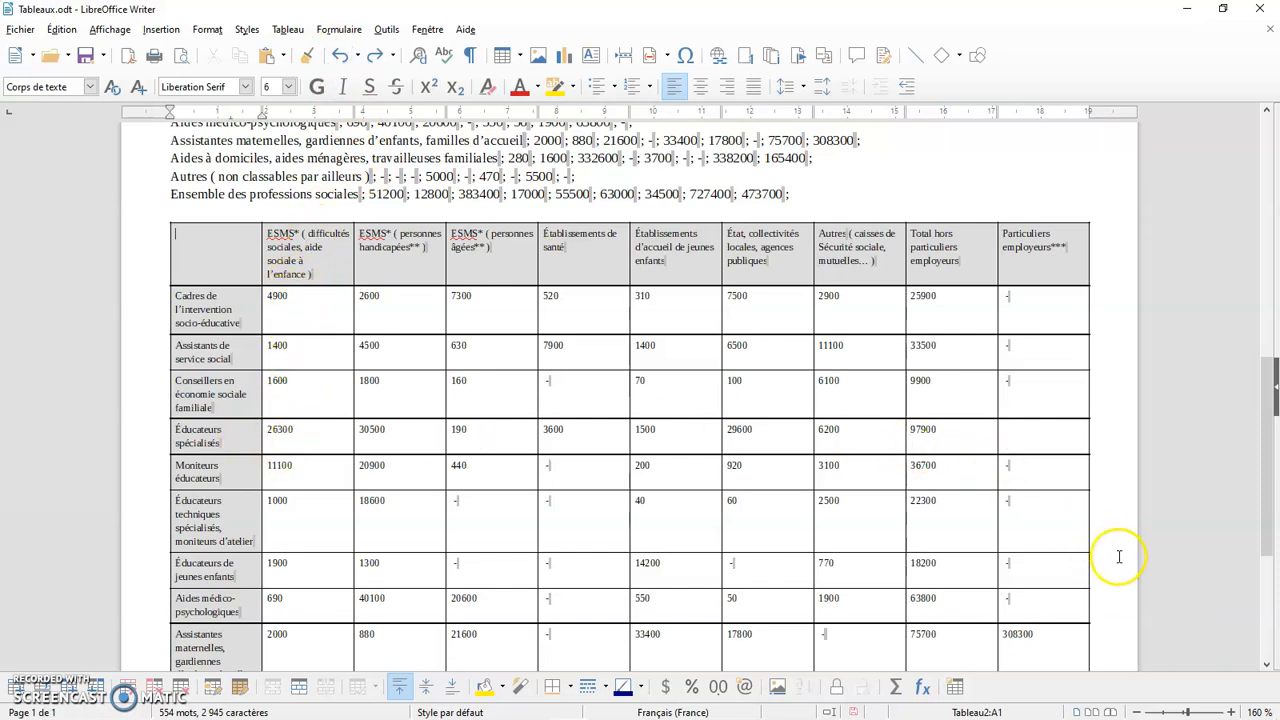
Select the entire table, including the header row and the profession names column
{"action": "scroll", "coordinate": [1116, 557], "scroll_direction": "down", "scroll_amount": 5}
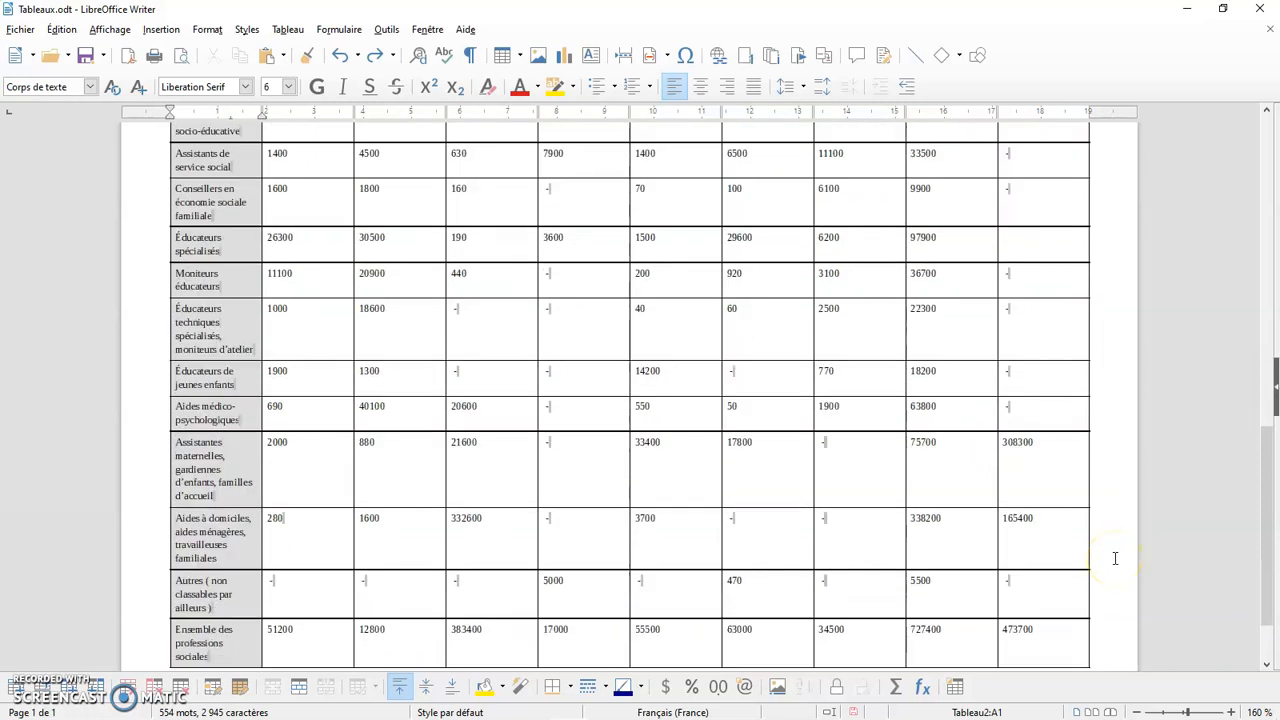
{"action": "scroll", "coordinate": [1115, 558], "scroll_direction": "up", "scroll_amount": 3}
{"action": "scroll", "coordinate": [1115, 558], "scroll_direction": "up", "scroll_amount": 5}
{"action": "scroll", "coordinate": [1115, 558], "scroll_direction": "down", "scroll_amount": 3}
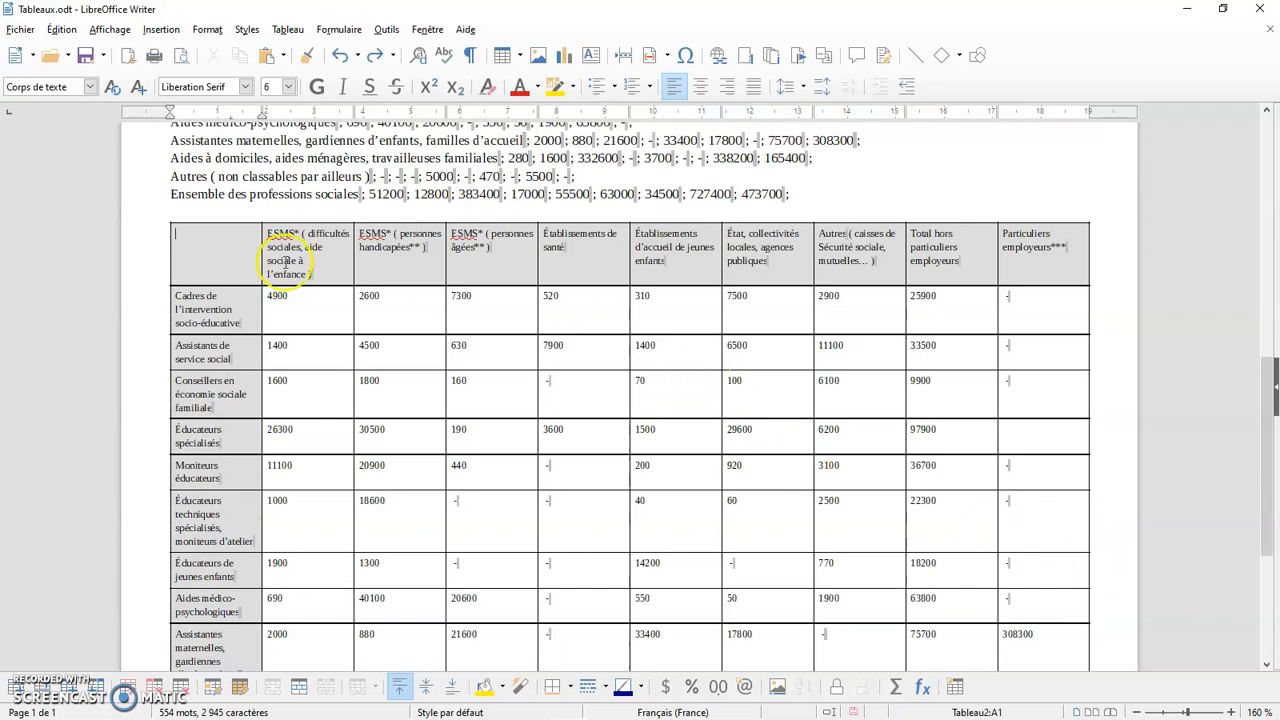
{"action": "left_click_drag", "start_coordinate": [199, 246], "coordinate": [1060, 650]}
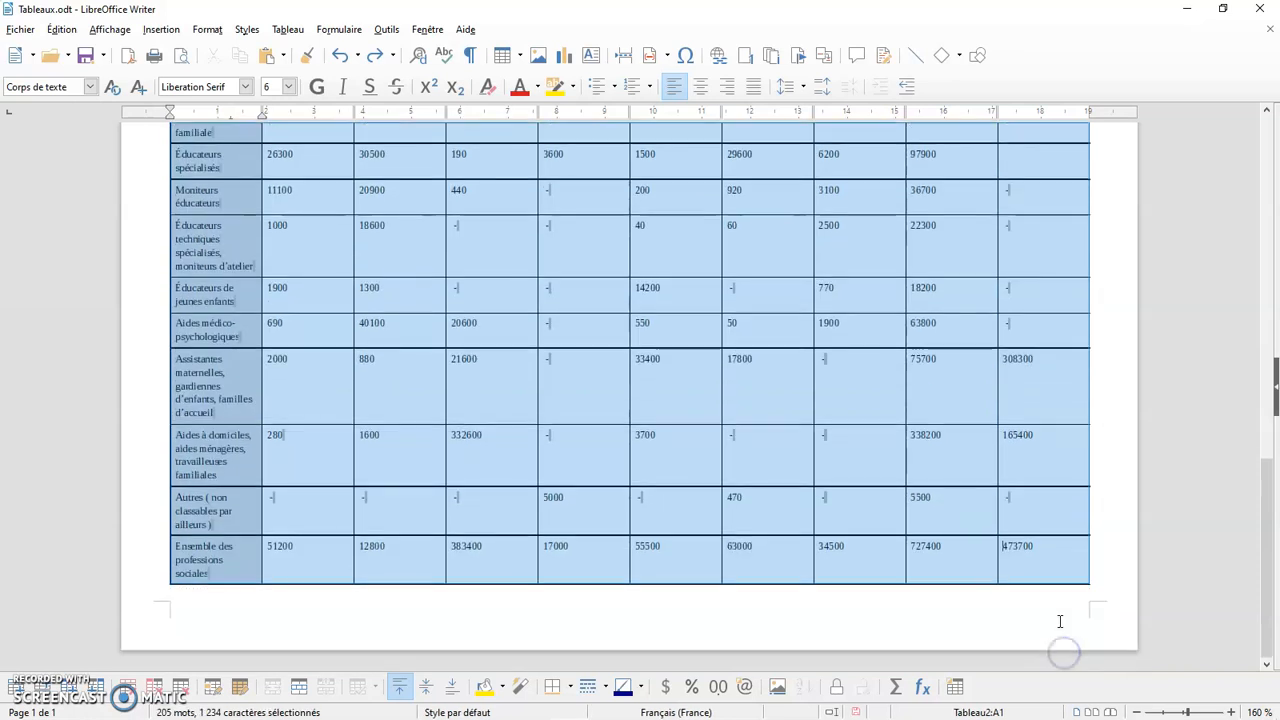
{"action": "scroll", "coordinate": [1055, 625], "scroll_direction": "up", "scroll_amount": 10}
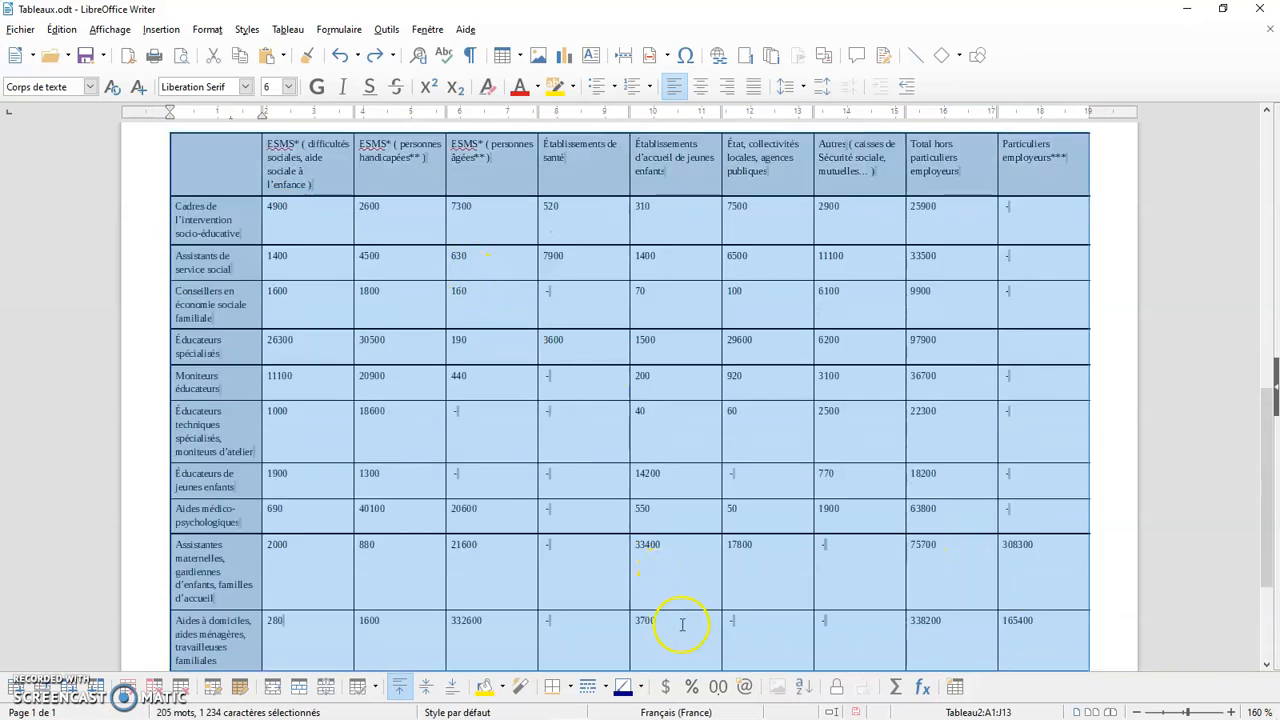
Set the sort direction to Lignes for the whole table, cancel the sort and clear the table selection
{"action": "left_click", "coordinate": [799, 686]}
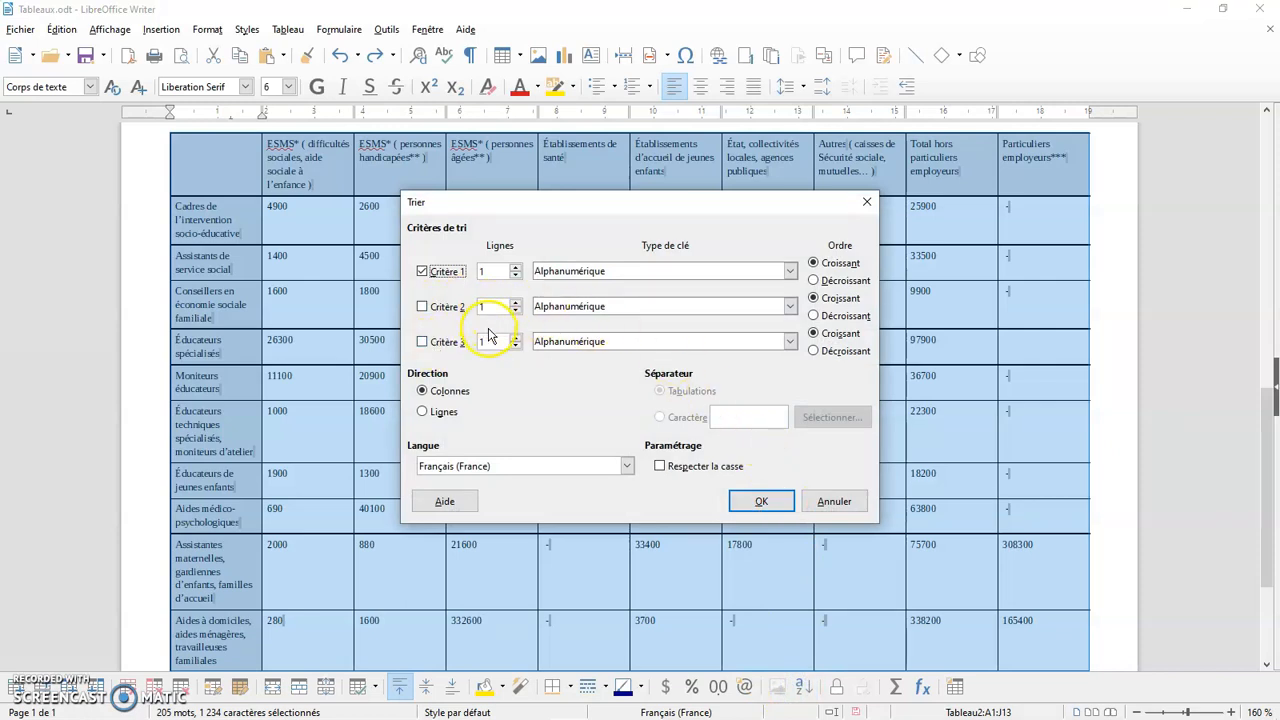
{"action": "left_click", "coordinate": [434, 418]}
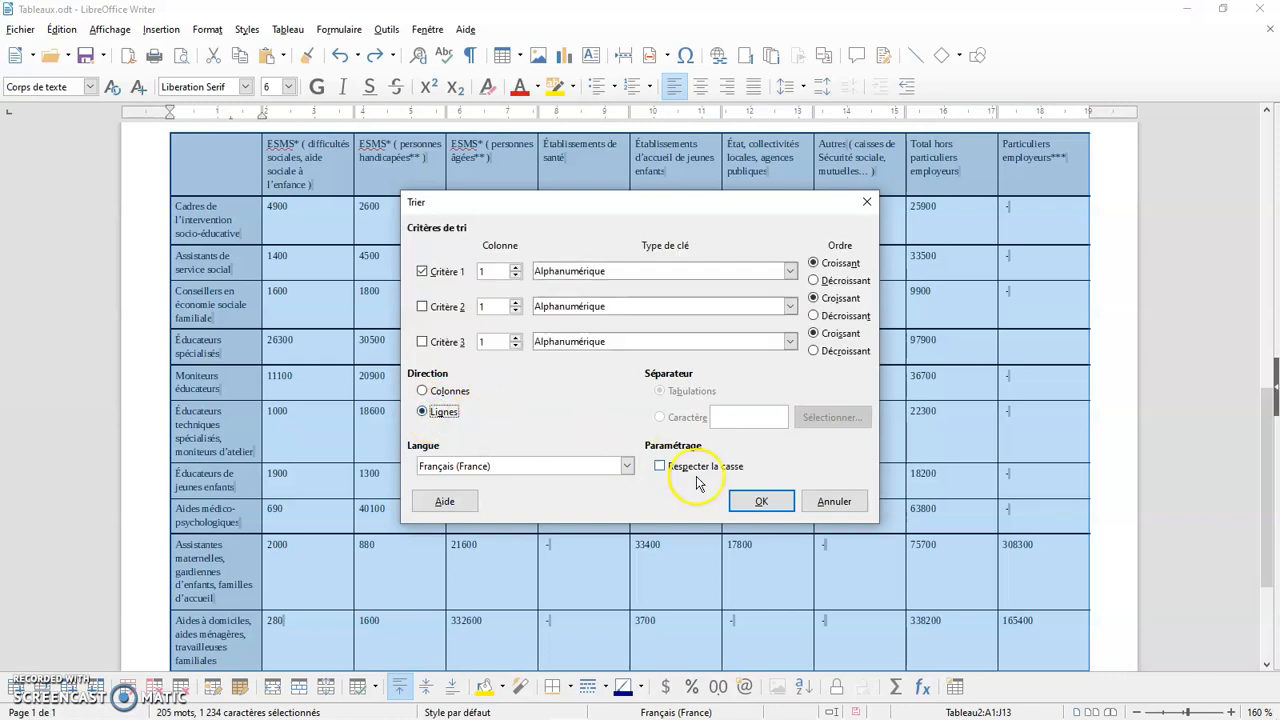
{"action": "left_click", "coordinate": [834, 501]}
{"action": "left_click", "coordinate": [1115, 482]}
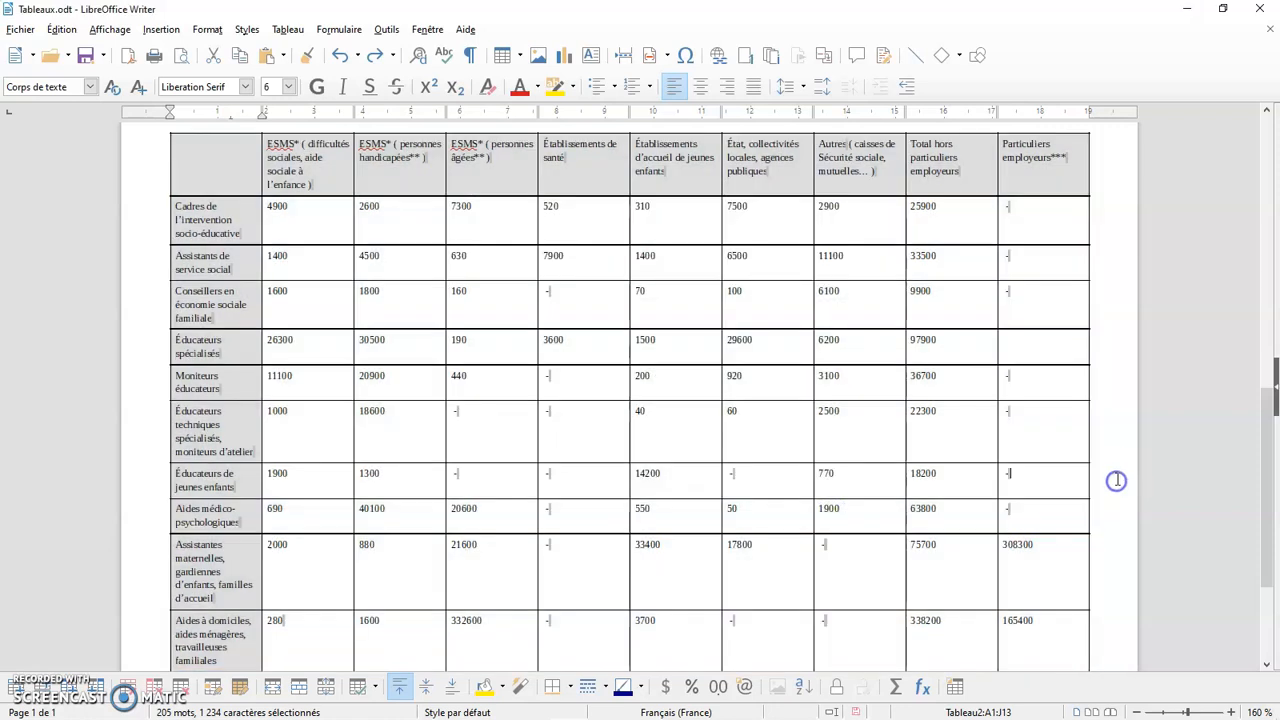